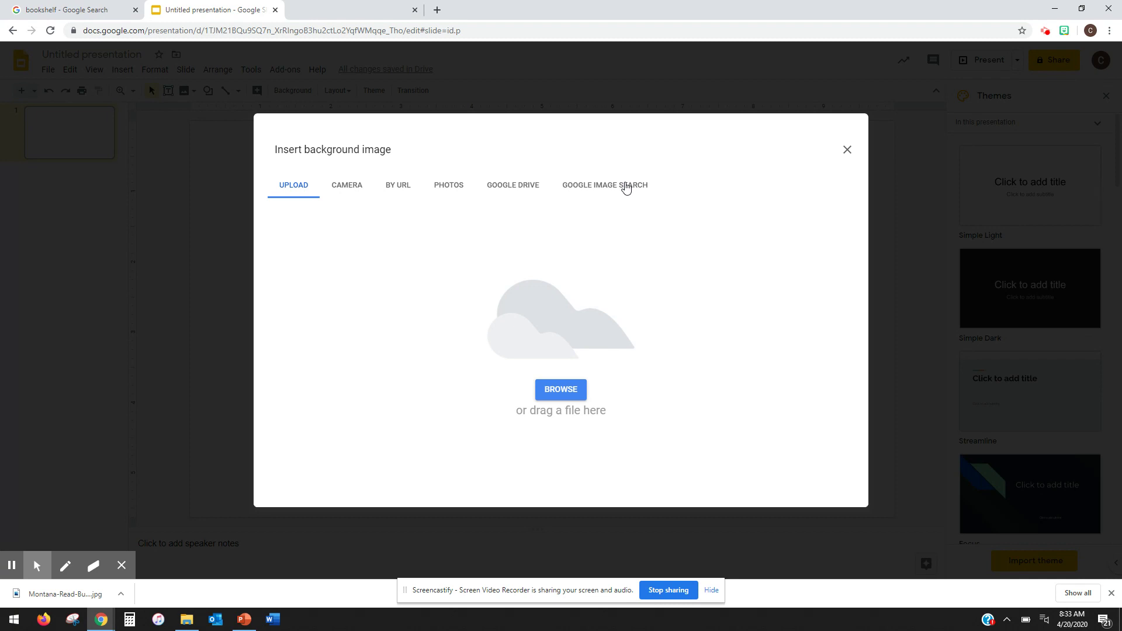
Search Google images for "floor ceiling background" and browse the results for a possible slide background.
left_click(616, 186)
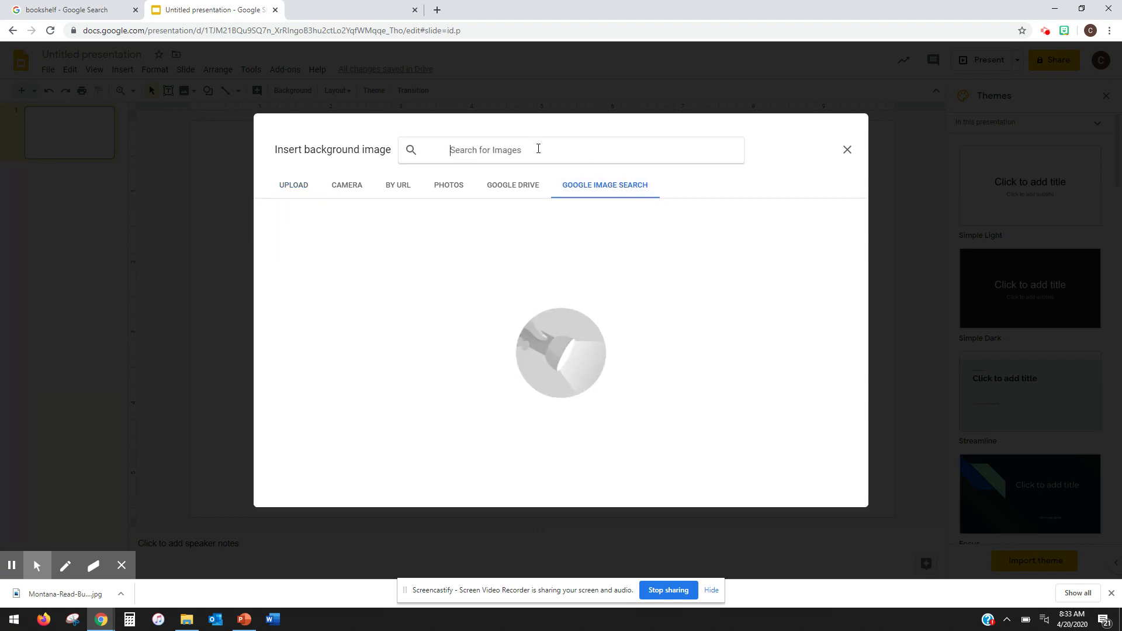
type("floor ceiling background")
key("Return")
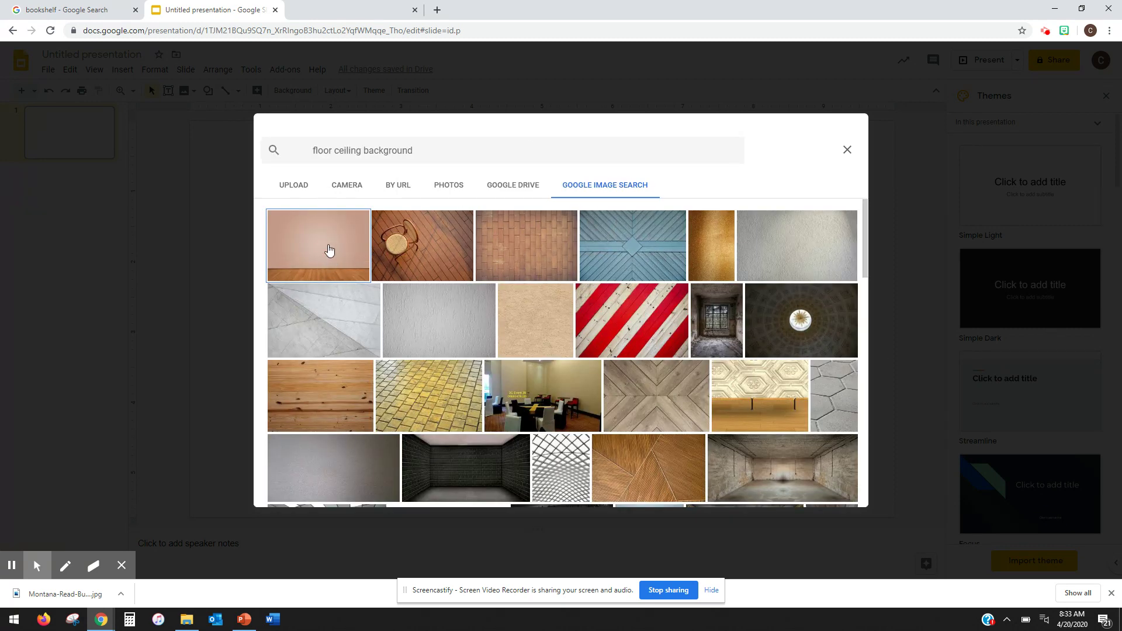
scroll(379, 270, "down", 3)
scroll(378, 270, "down", 2)
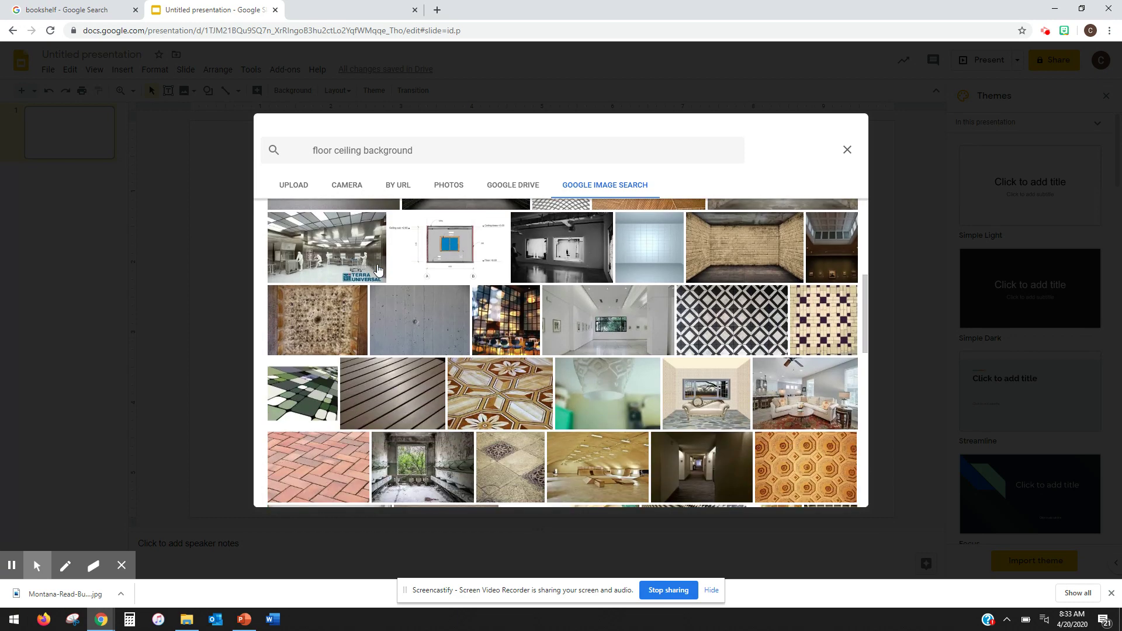
scroll(379, 270, "up", 5)
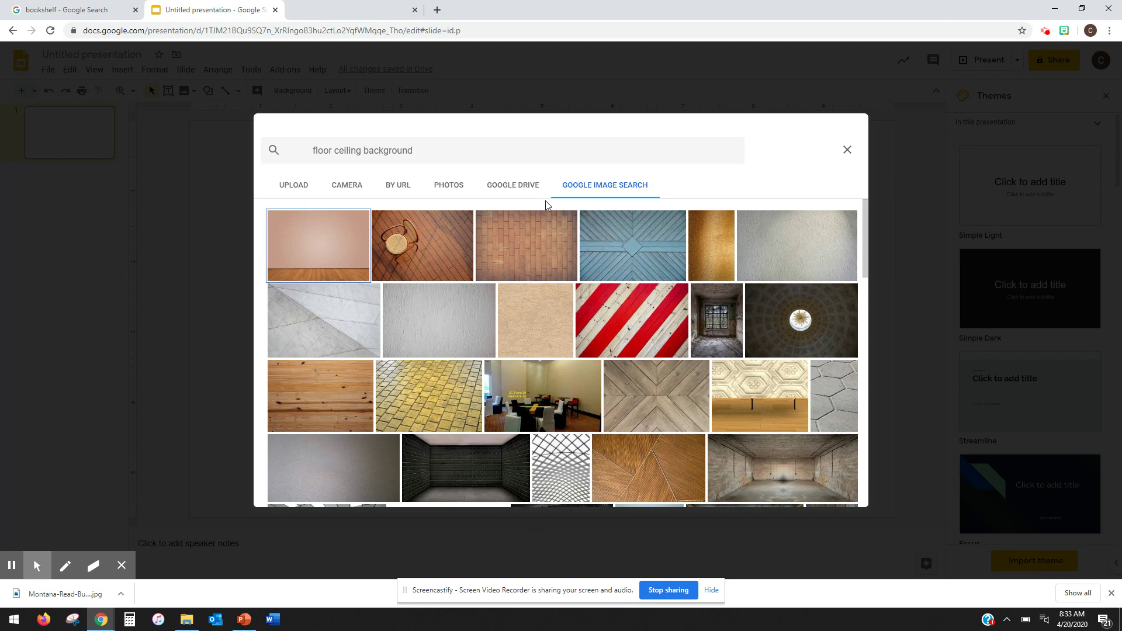
Set the slide background to the uploaded image 5035-wooden-floor-and-wall from the virtual classroom folder on the Desktop.
left_click(307, 192)
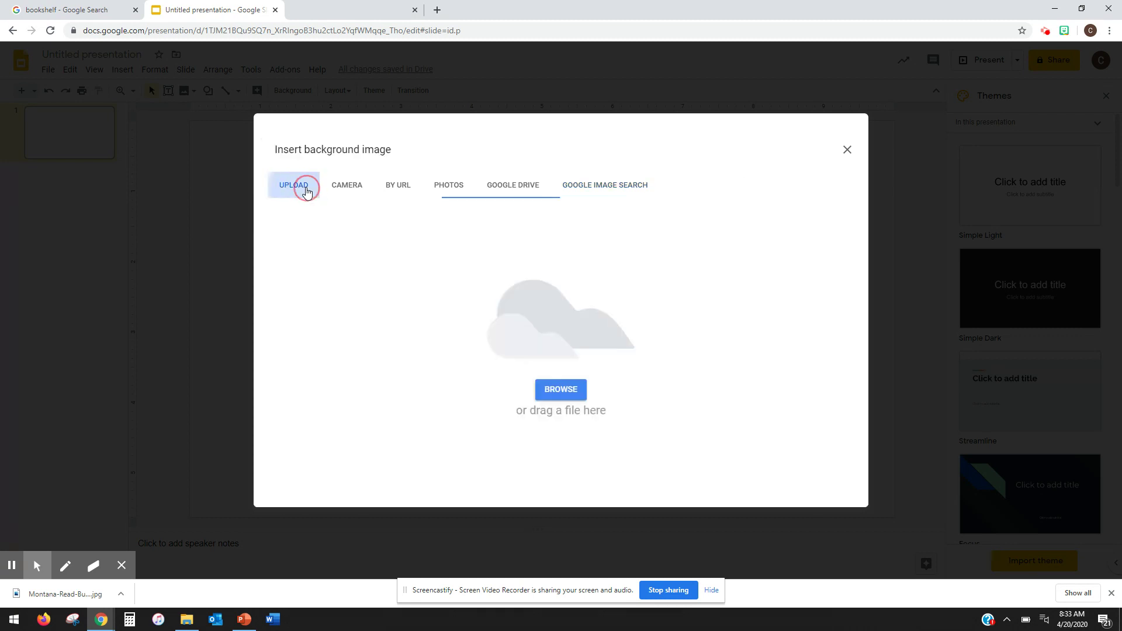
left_click(561, 389)
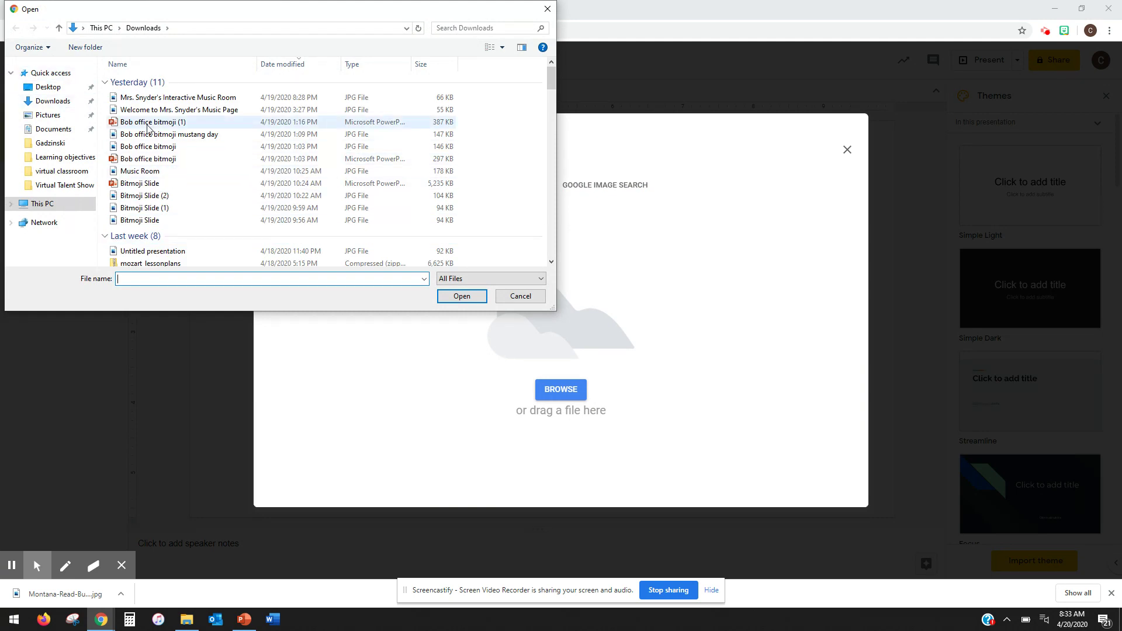
left_click(51, 87)
scroll(234, 181, "down", 3)
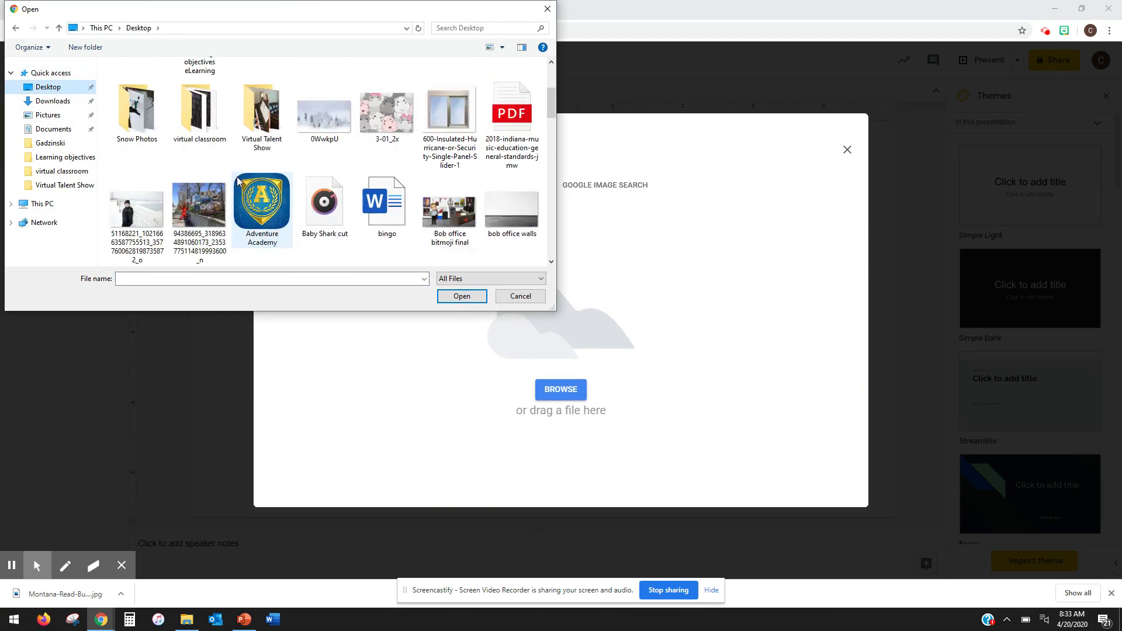
double_click(199, 117)
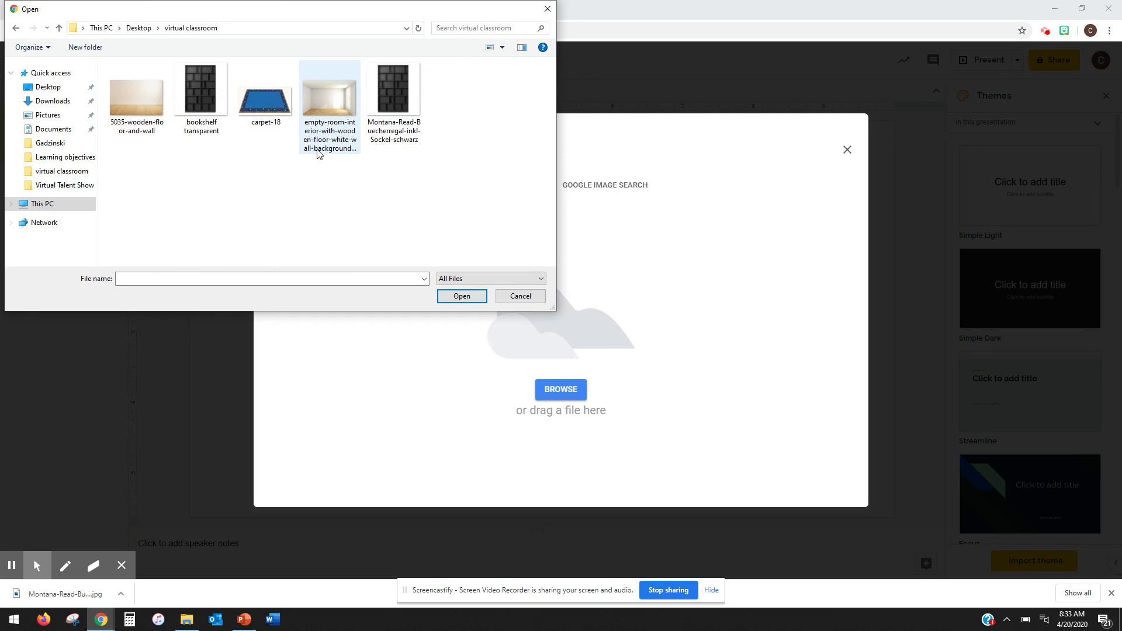
double_click(141, 107)
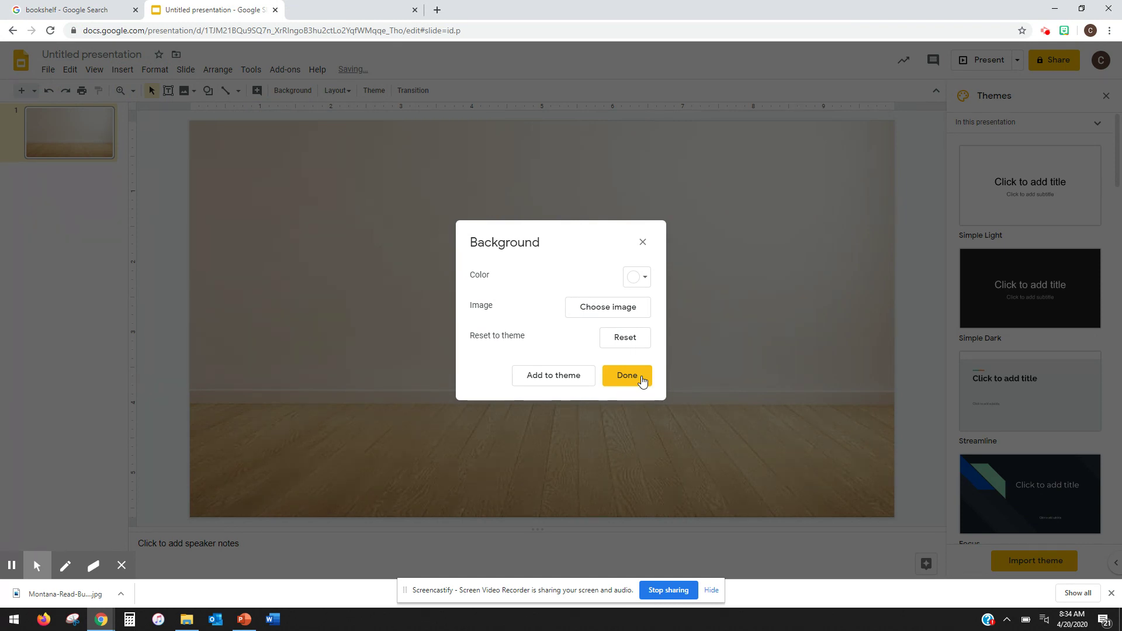
left_click(642, 381)
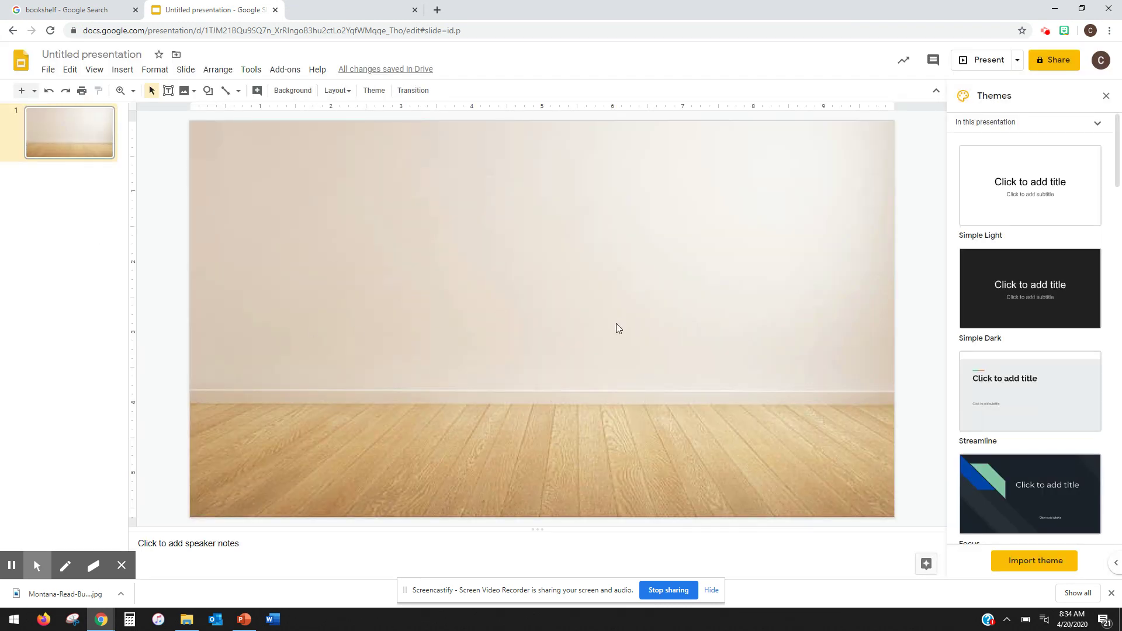
Search the web for "book transparent" images and insert the closed black book on the slide.
left_click(123, 70)
mouse_move(130, 93)
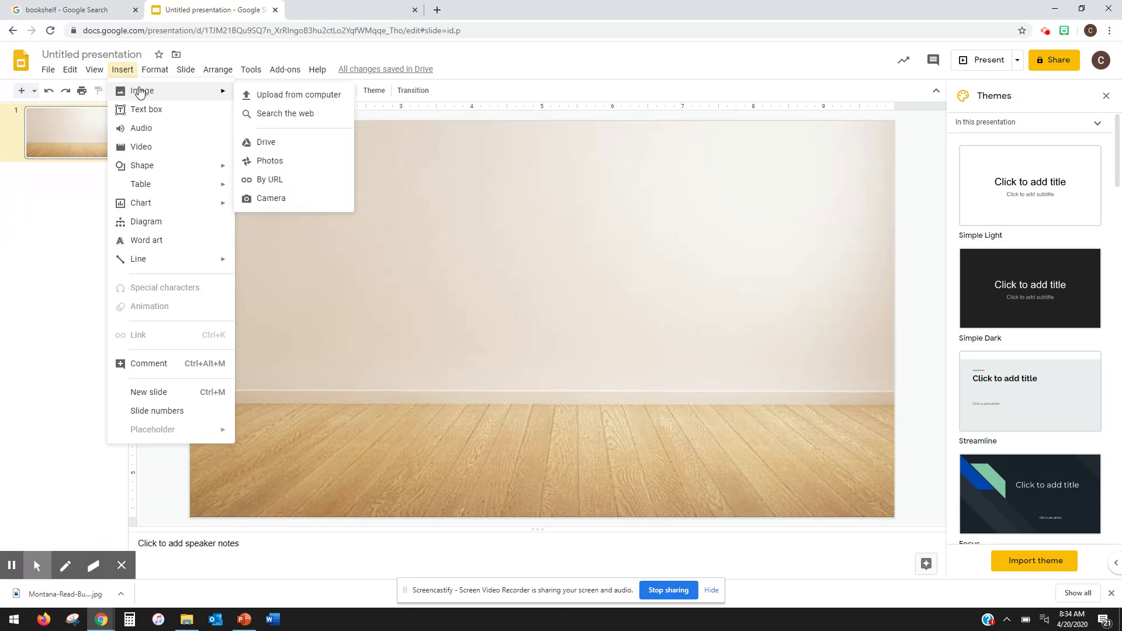
left_click(305, 120)
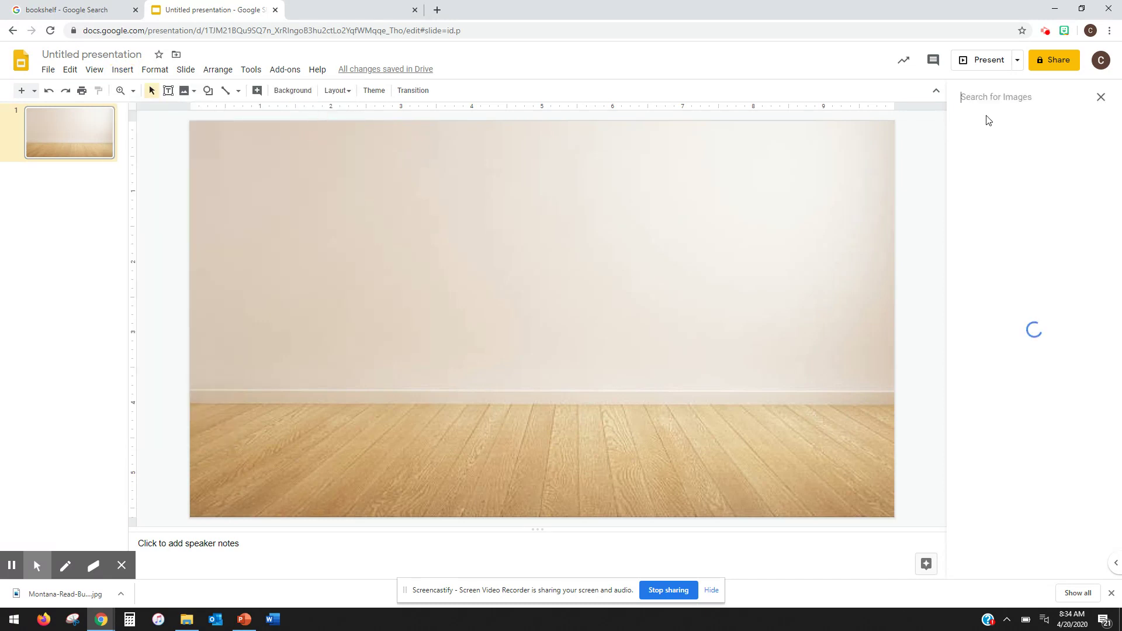
type("book tra")
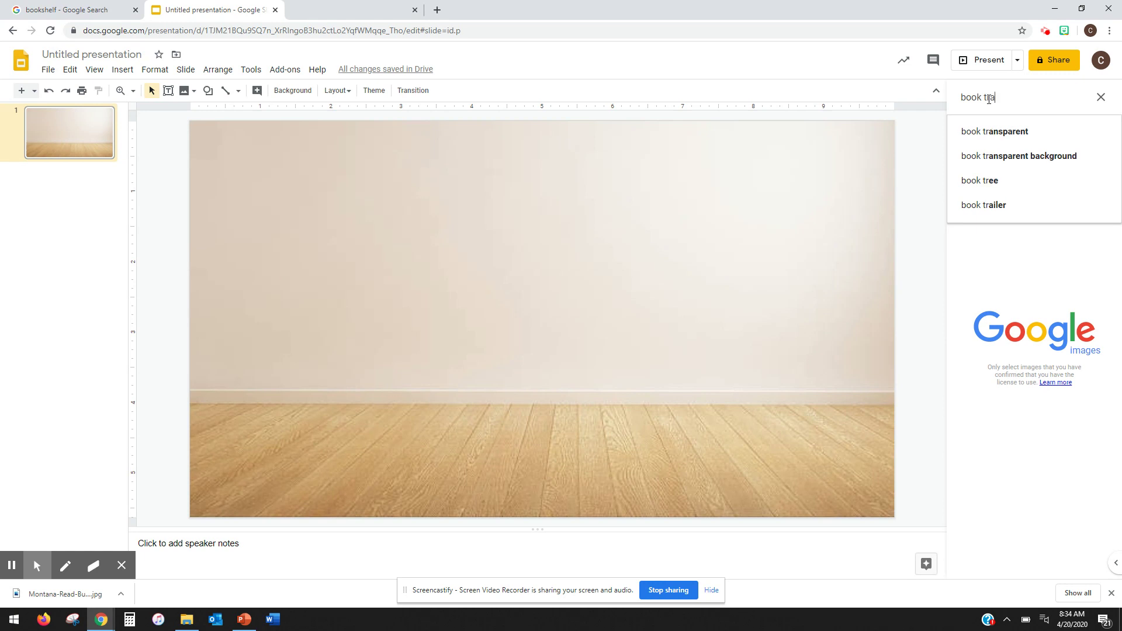
type("nsparent")
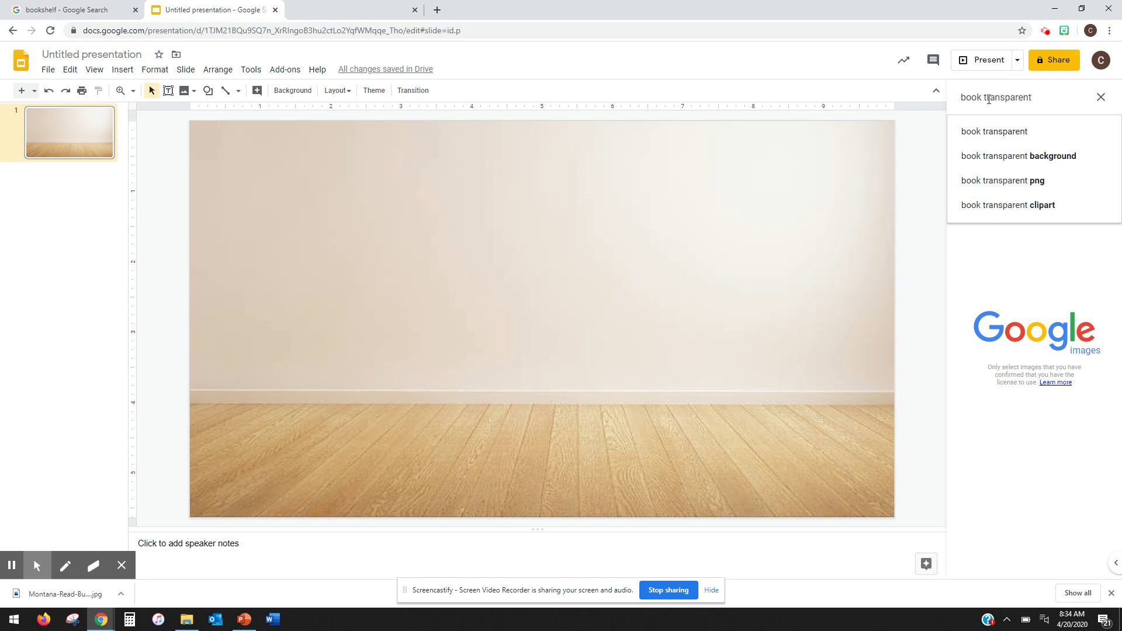
left_click(1034, 135)
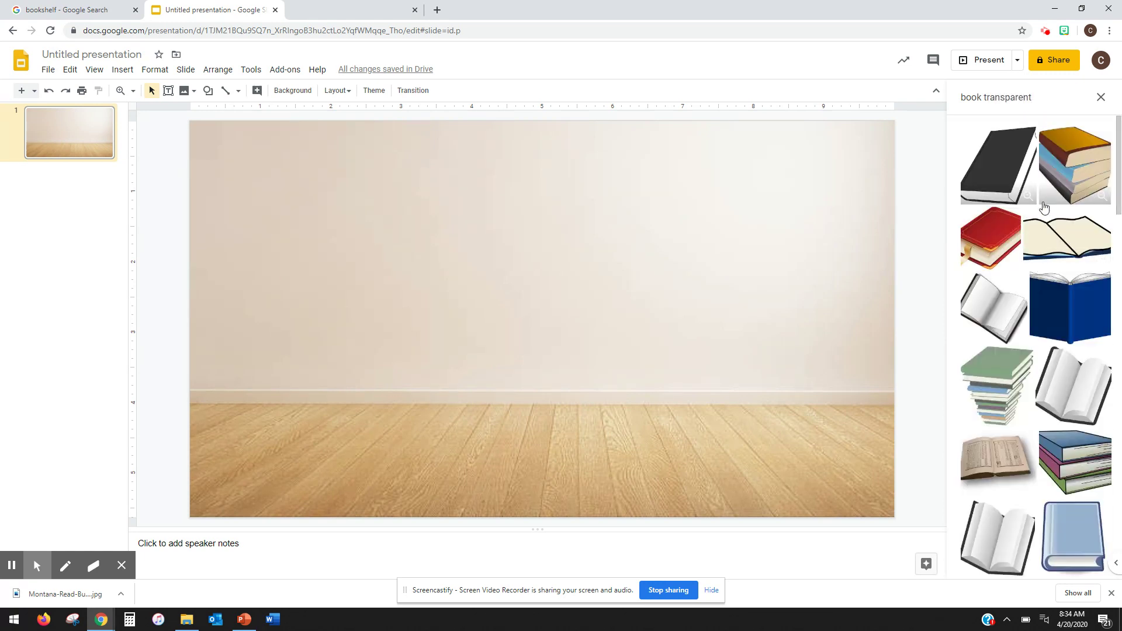
left_click(1005, 170)
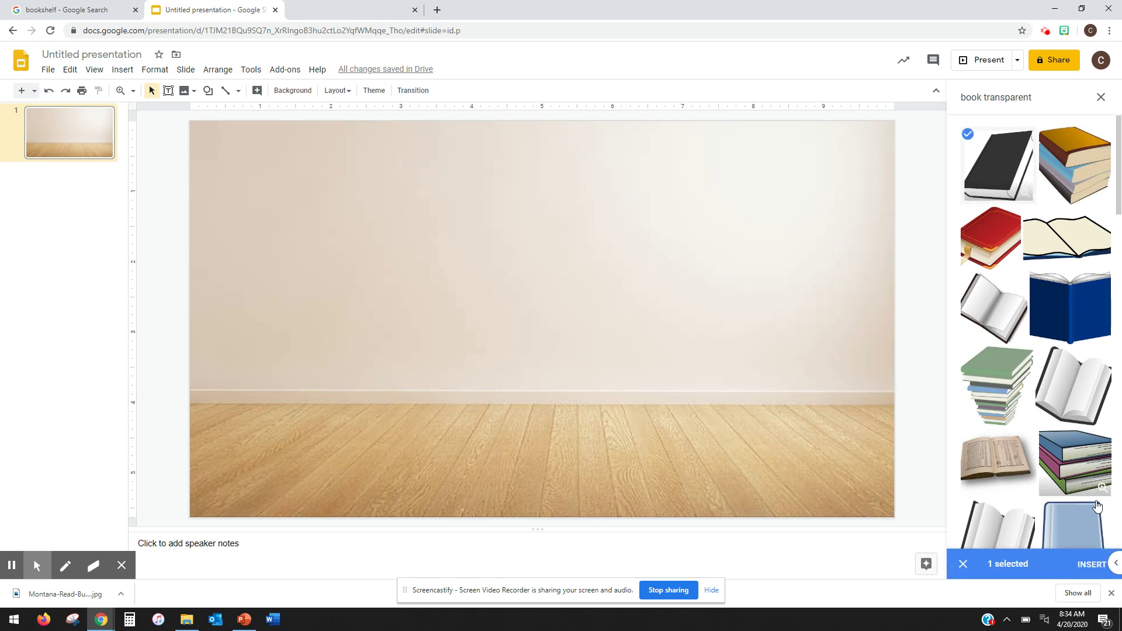
left_click(1091, 566)
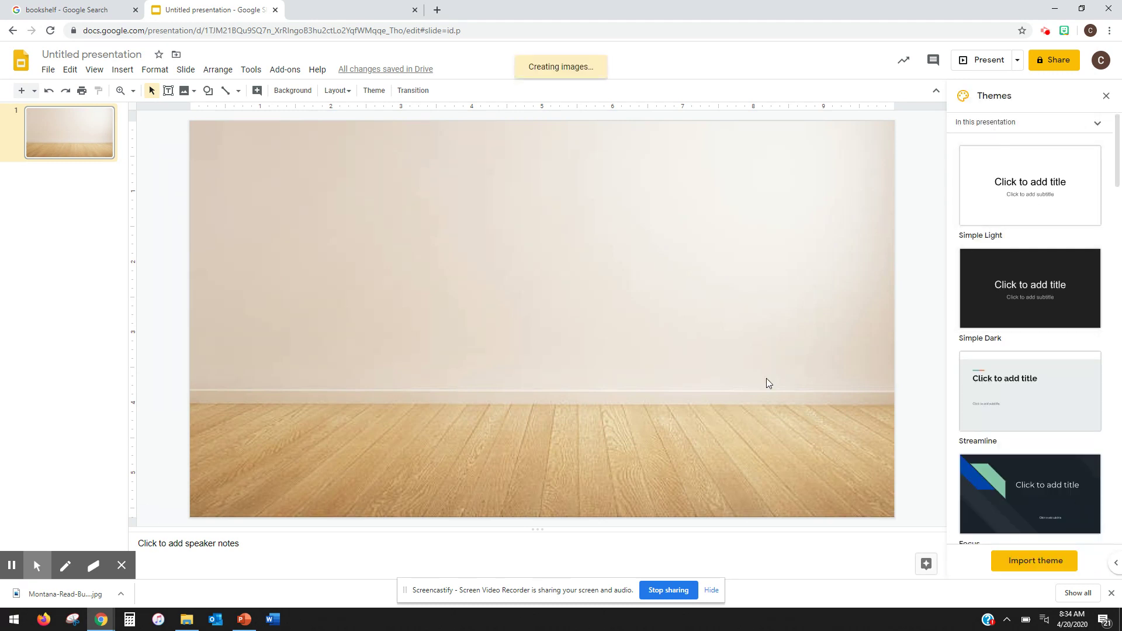
Shrink the black book image and place it on the wooden floor near the slide's lower-right corner.
left_click_drag(202, 133, 506, 413)
left_click_drag(605, 455, 840, 455)
left_click_drag(740, 413, 765, 433)
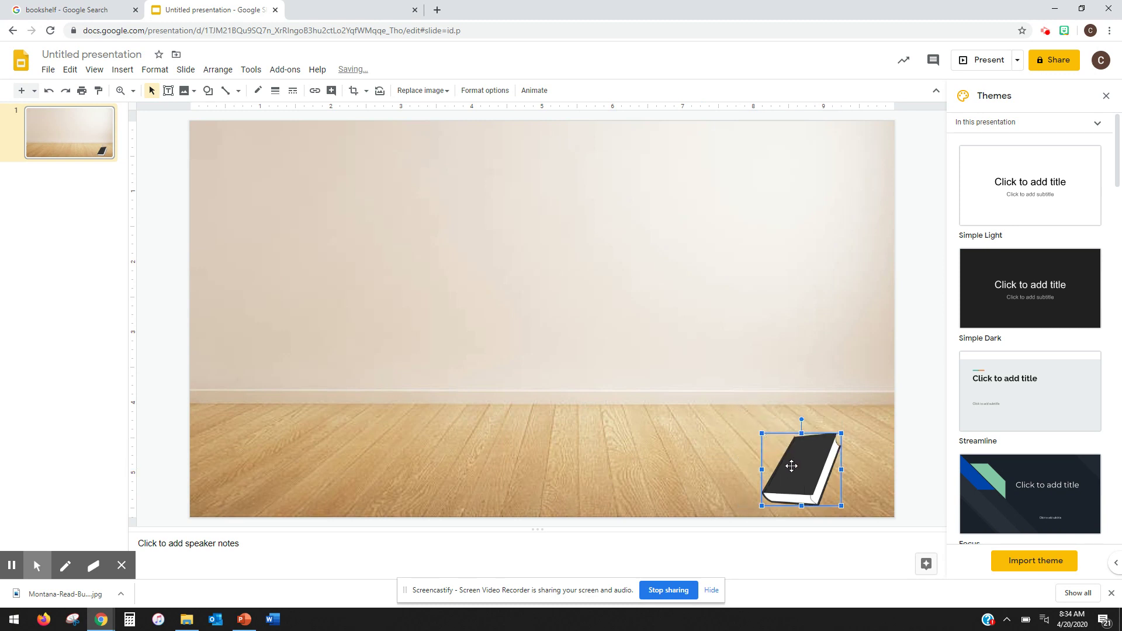
left_click(385, 434)
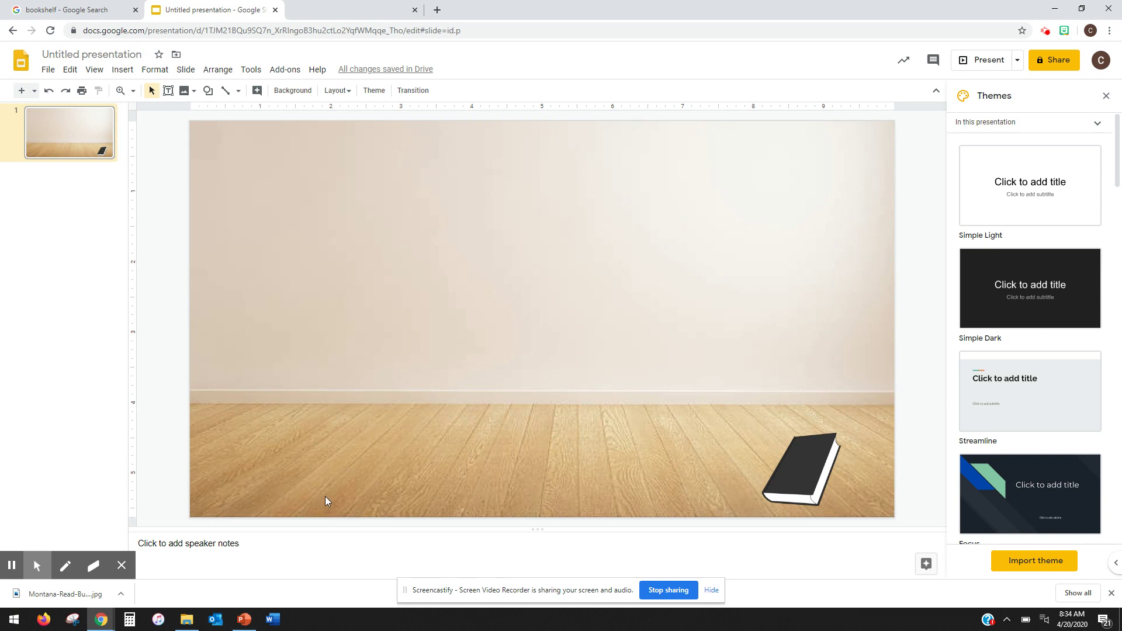
Switch to PowerPoint and replace the bookshelf picture on the slide with Montana-Read-Buecherregal-inkl-Sockel-schwarz from the virtual classroom folder.
left_click(244, 620)
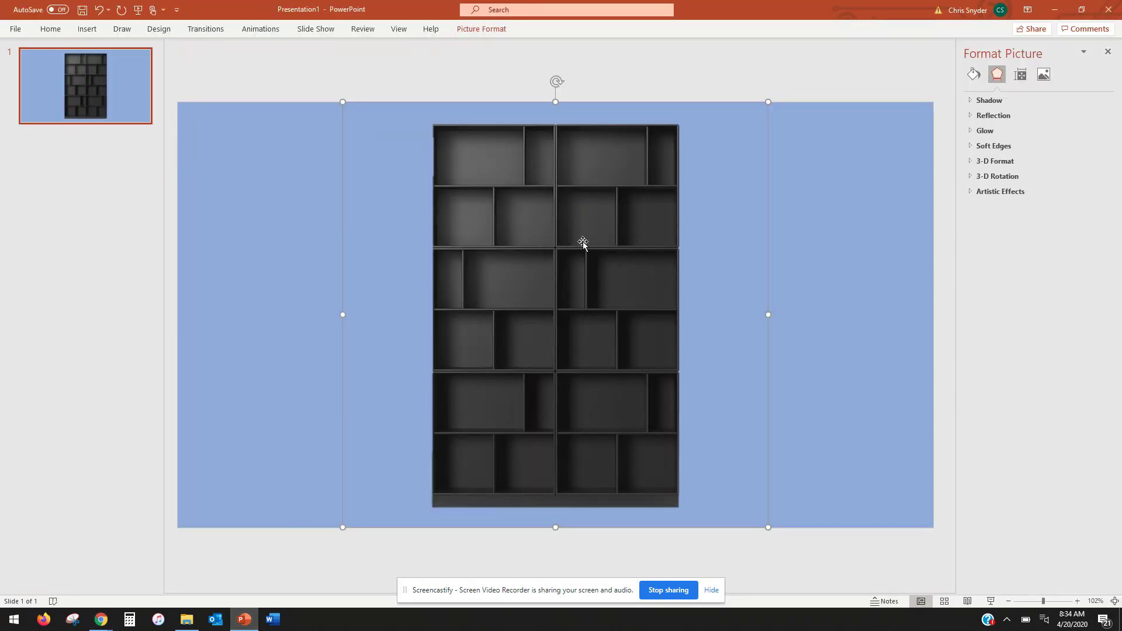
key("Delete")
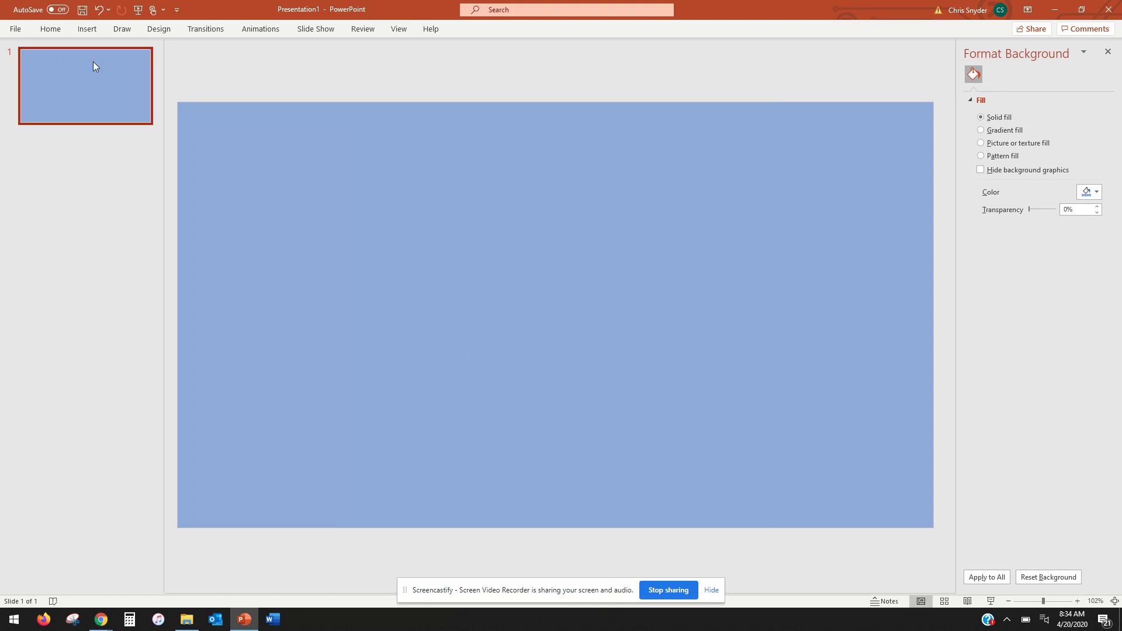
left_click(87, 29)
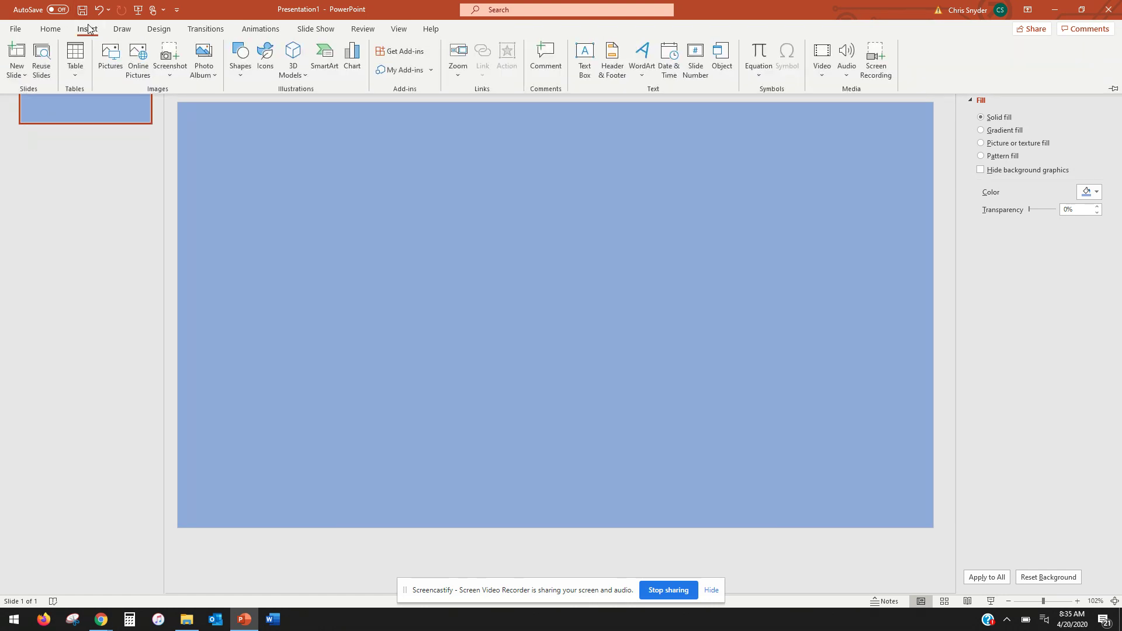
left_click(111, 58)
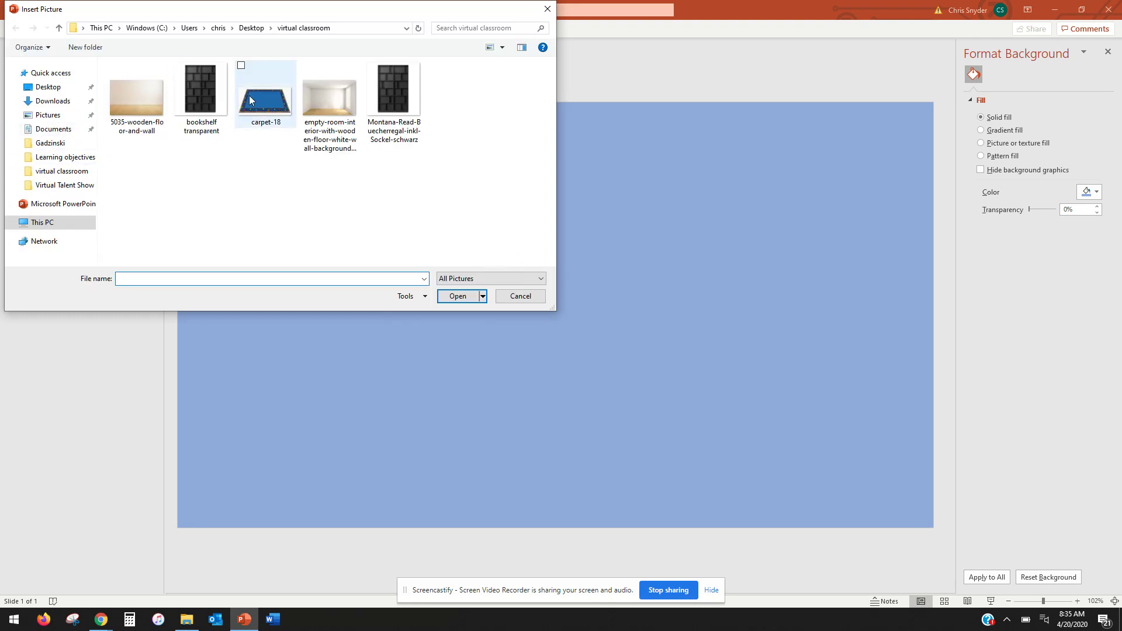
double_click(398, 97)
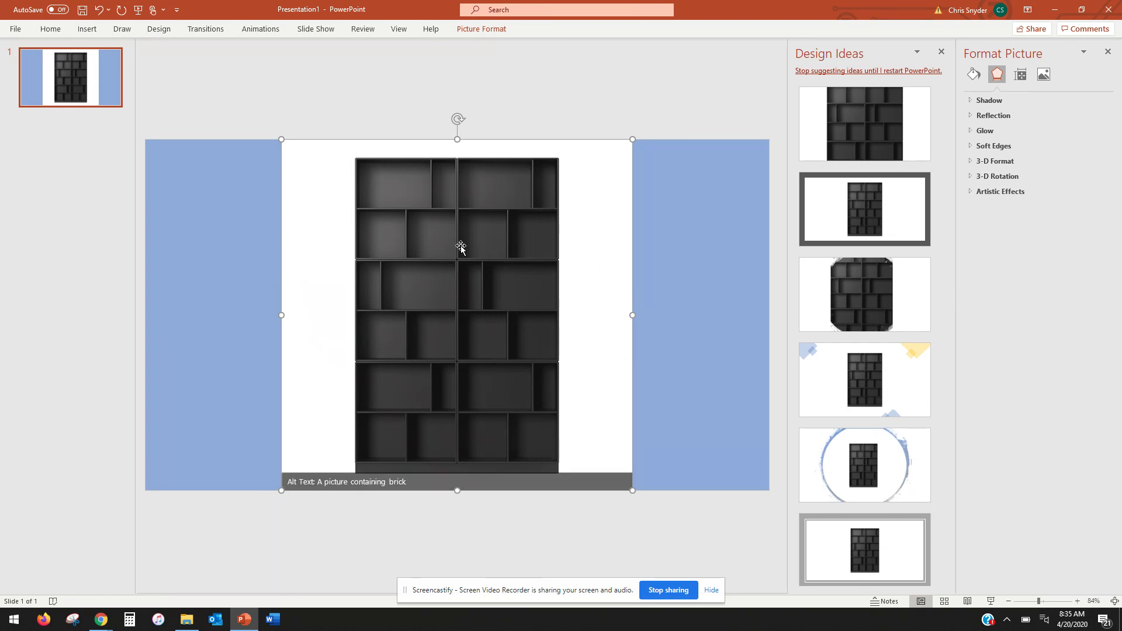
Remove the bookshelf picture's white background, marking the top shelf row, bottom shelf row and base as areas to keep.
left_click(481, 29)
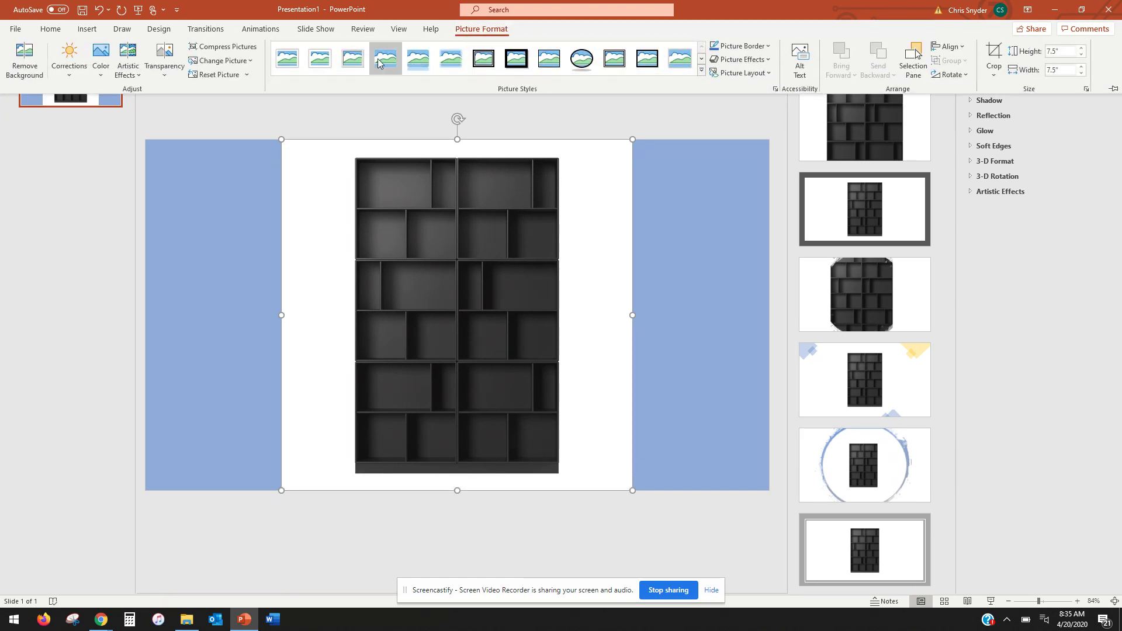
left_click(28, 67)
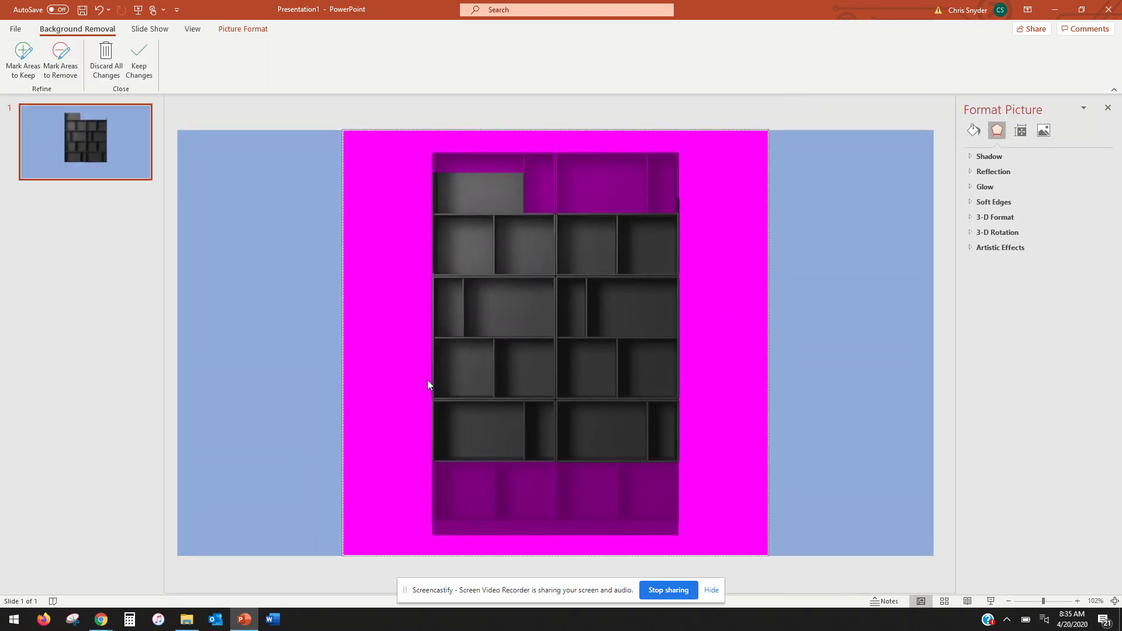
left_click(22, 59)
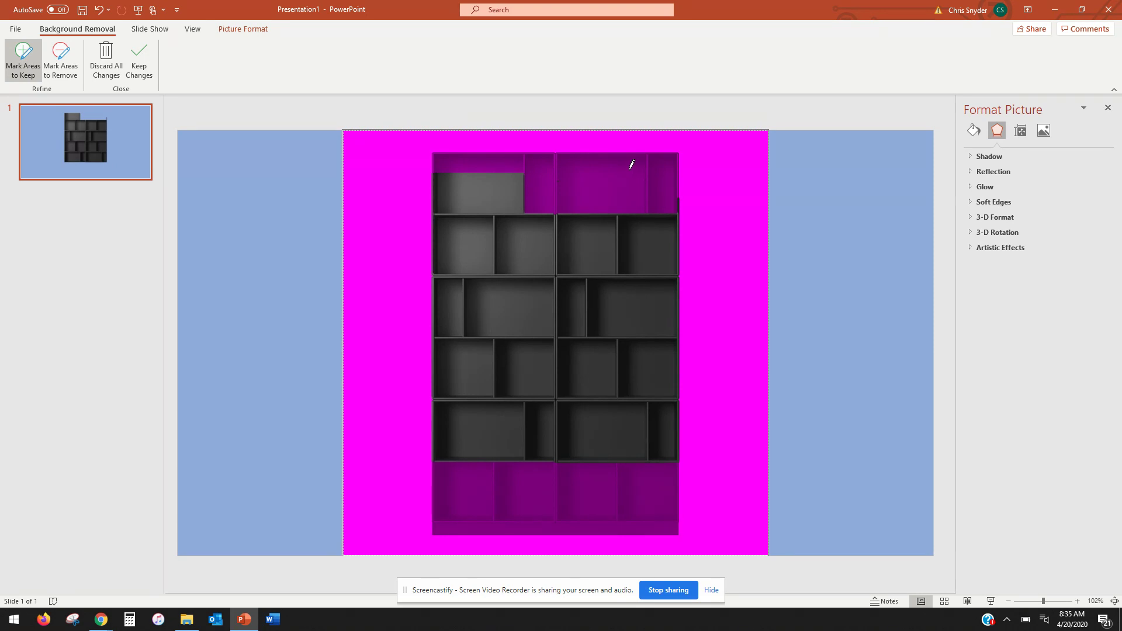
left_click_drag(596, 165, 513, 155)
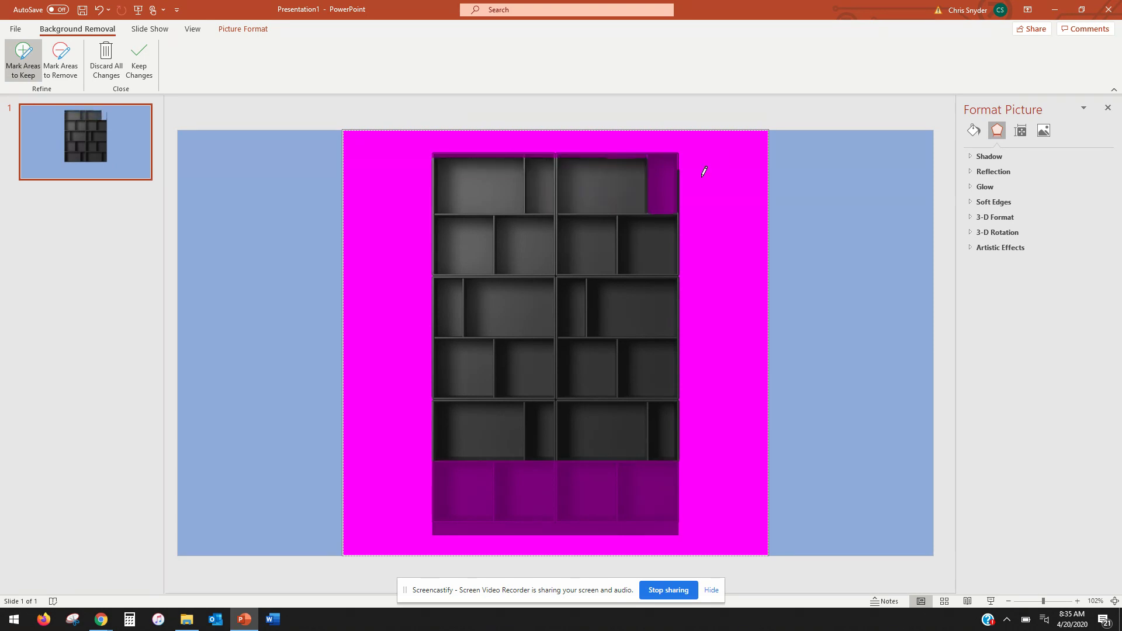
left_click_drag(664, 156, 663, 187)
left_click_drag(590, 486, 486, 478)
left_click_drag(464, 524, 655, 519)
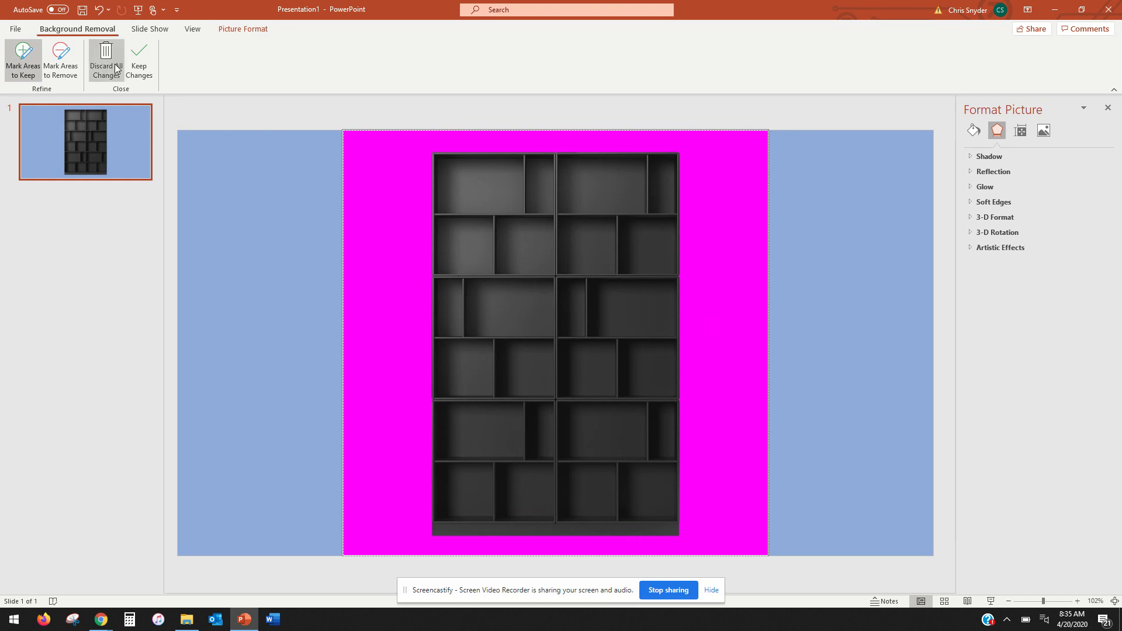
left_click(138, 65)
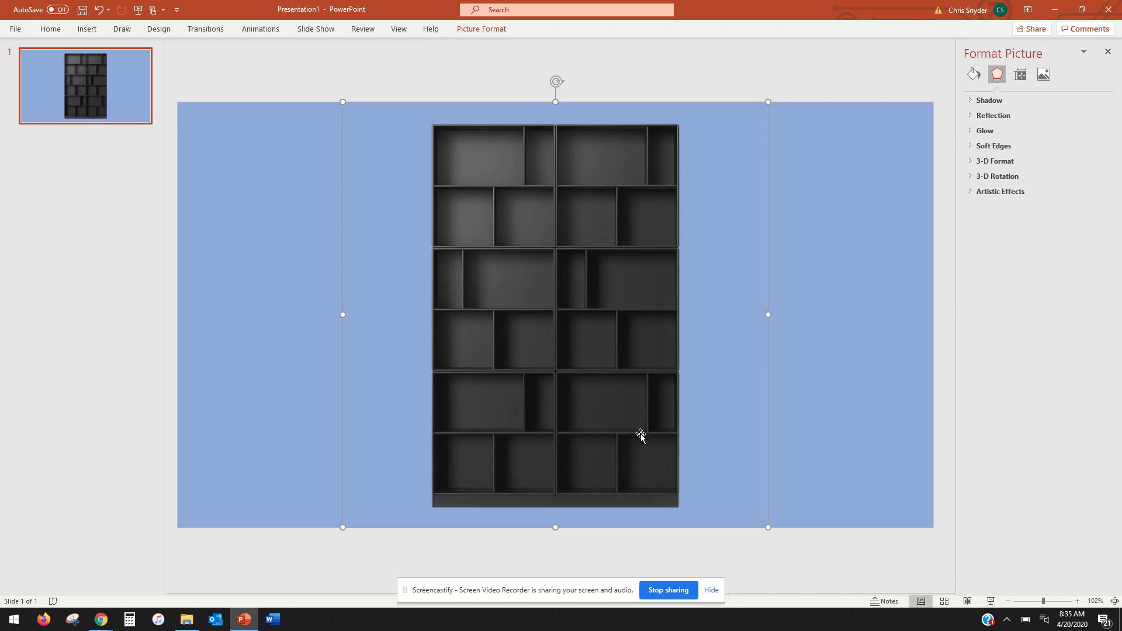
Save the cut-out bookshelf as a PNG picture named Picture1 in the virtual classroom folder.
right_click(564, 278)
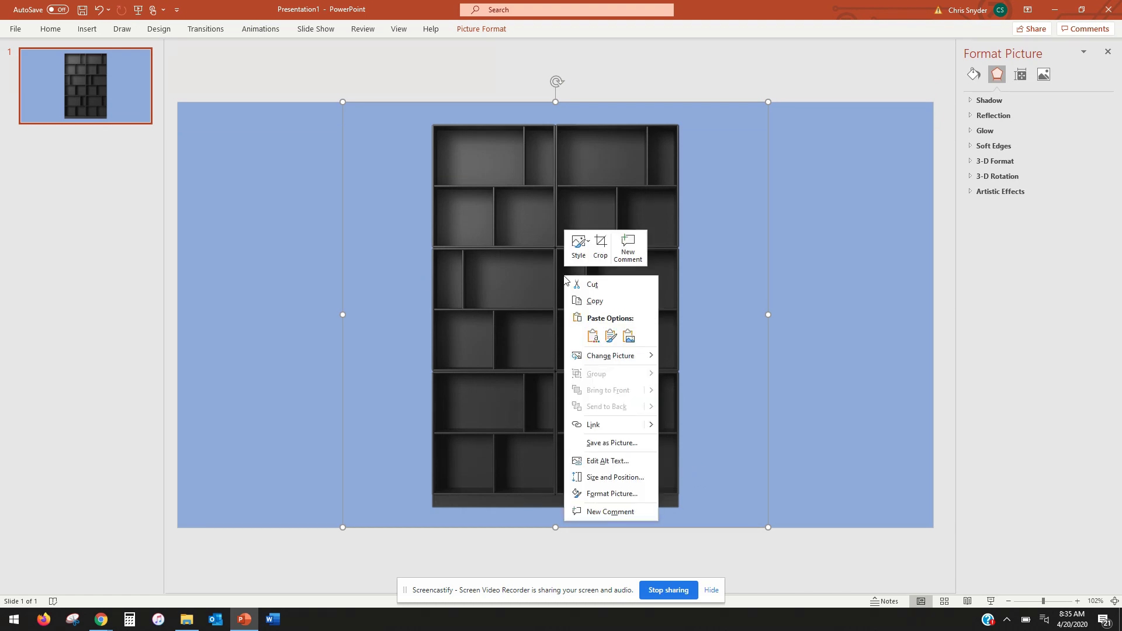
left_click(612, 443)
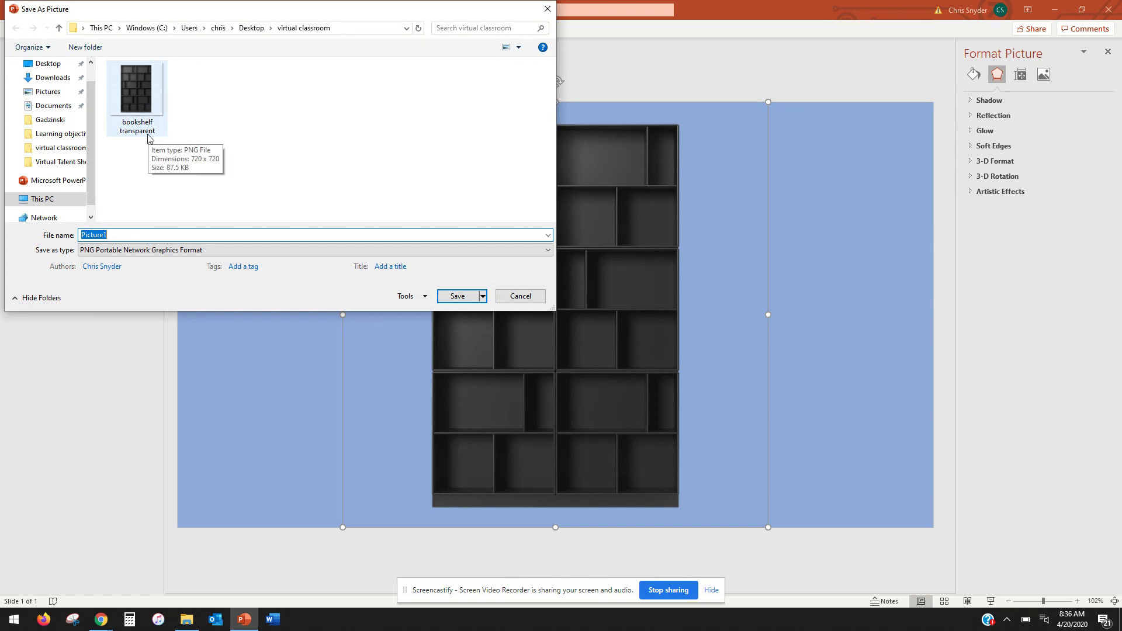
left_click(461, 296)
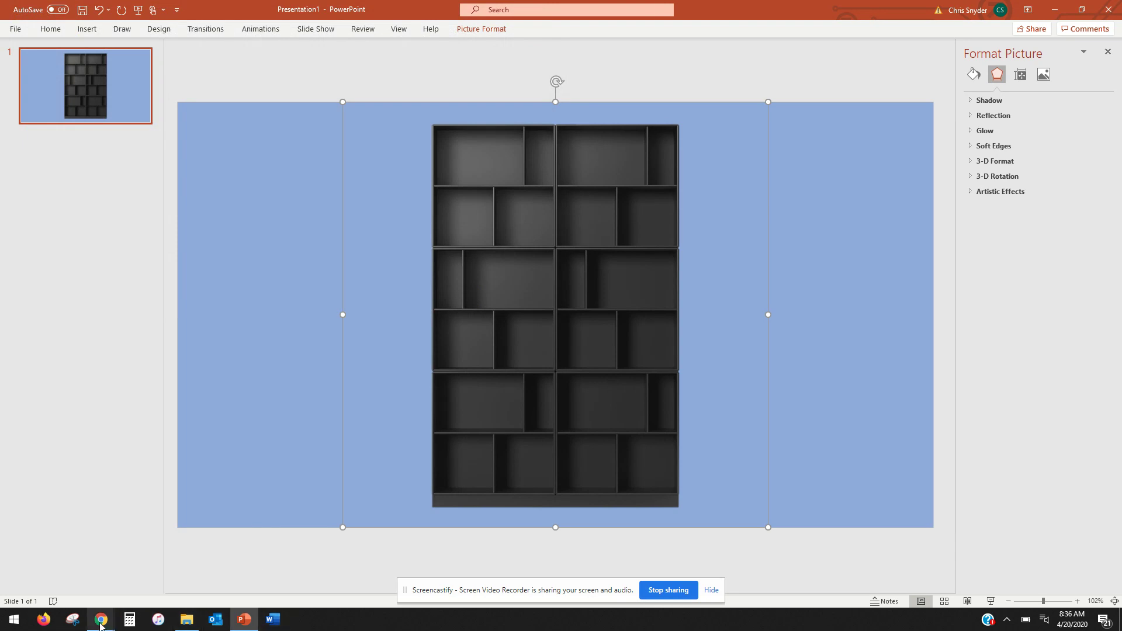
Switch to Google Slides and insert the cut-out bookshelf picture from the computer onto the classroom slide.
mouse_move(101, 619)
left_click(77, 527)
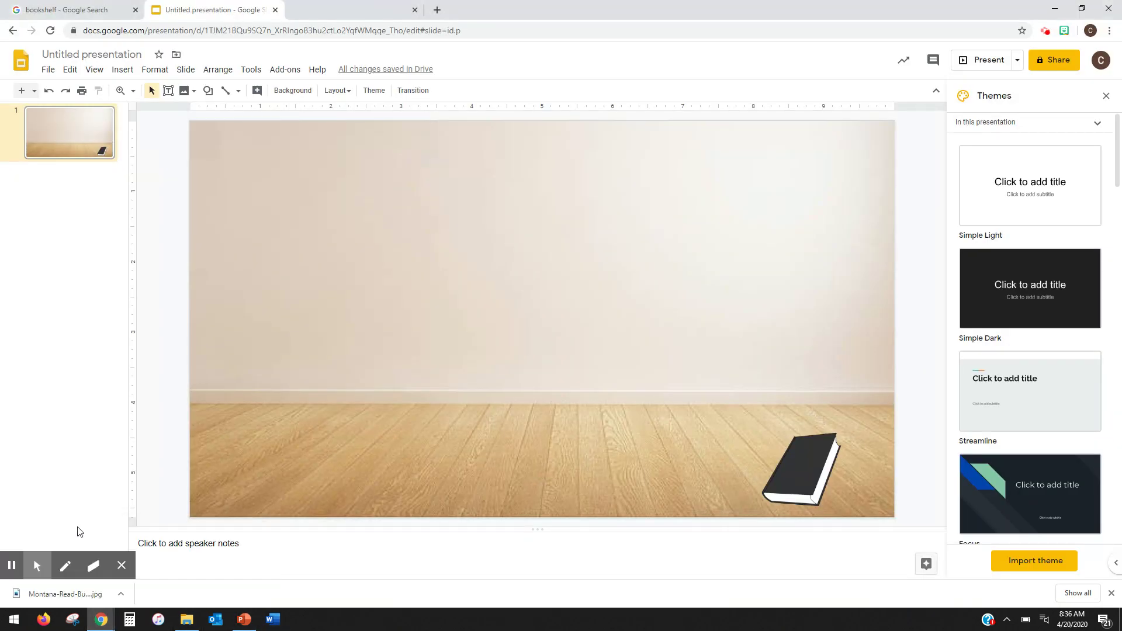
left_click(125, 74)
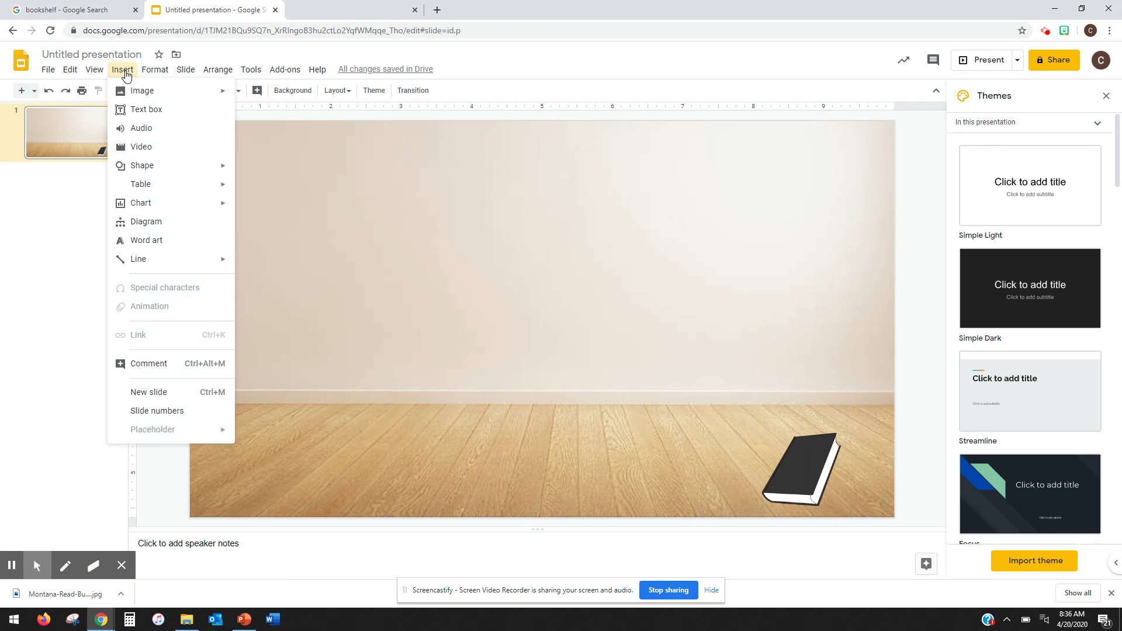
mouse_move(143, 91)
left_click(298, 100)
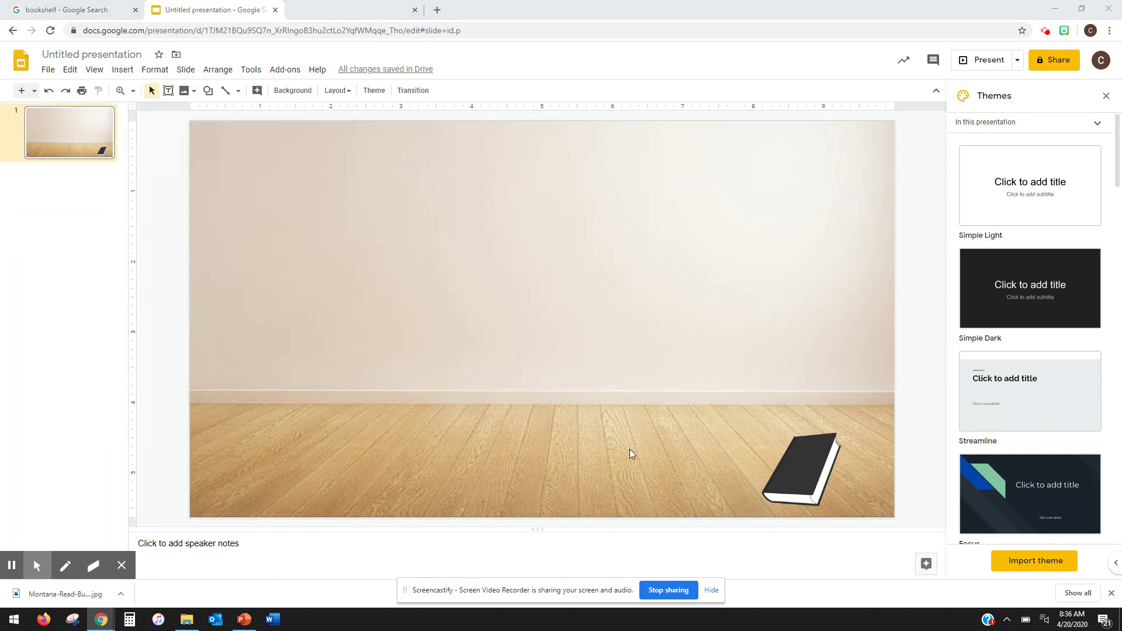
left_click(205, 100)
double_click(205, 98)
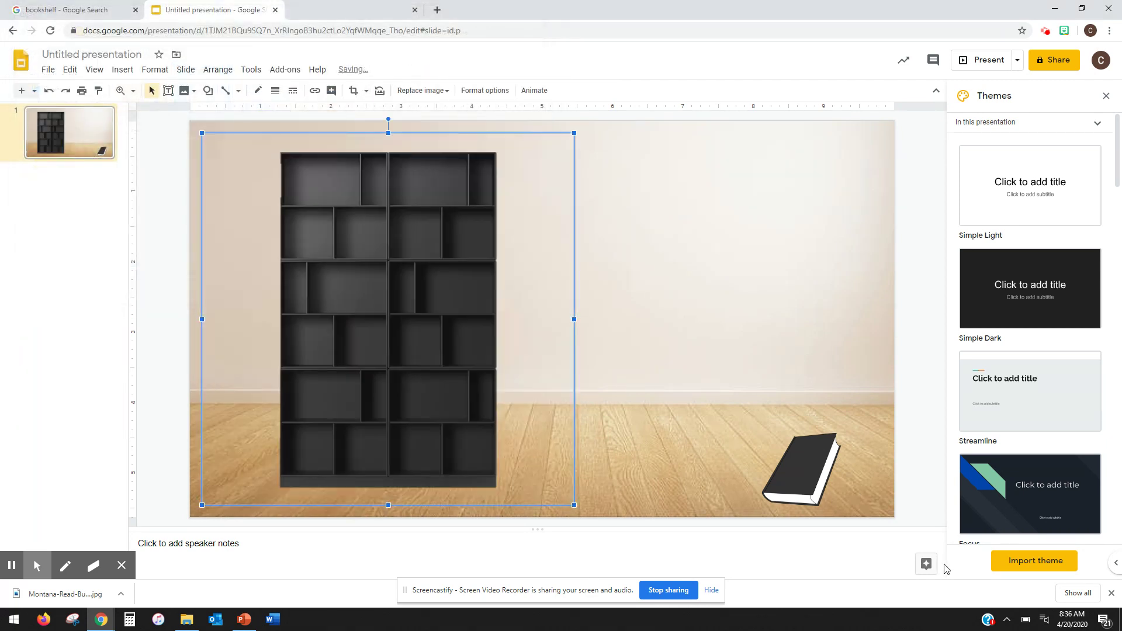
Shrink the bookshelf image and position it against the middle of the wall, with its base at the floor line.
left_click_drag(574, 504, 482, 409)
left_click_drag(398, 330, 579, 327)
left_click(705, 345)
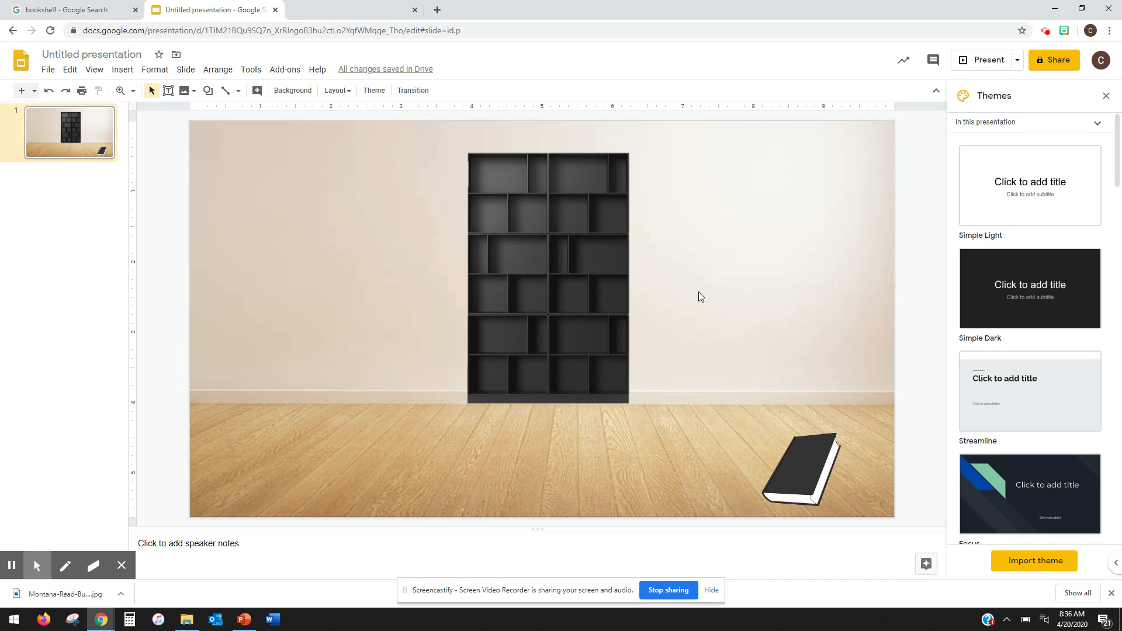
left_click(583, 321)
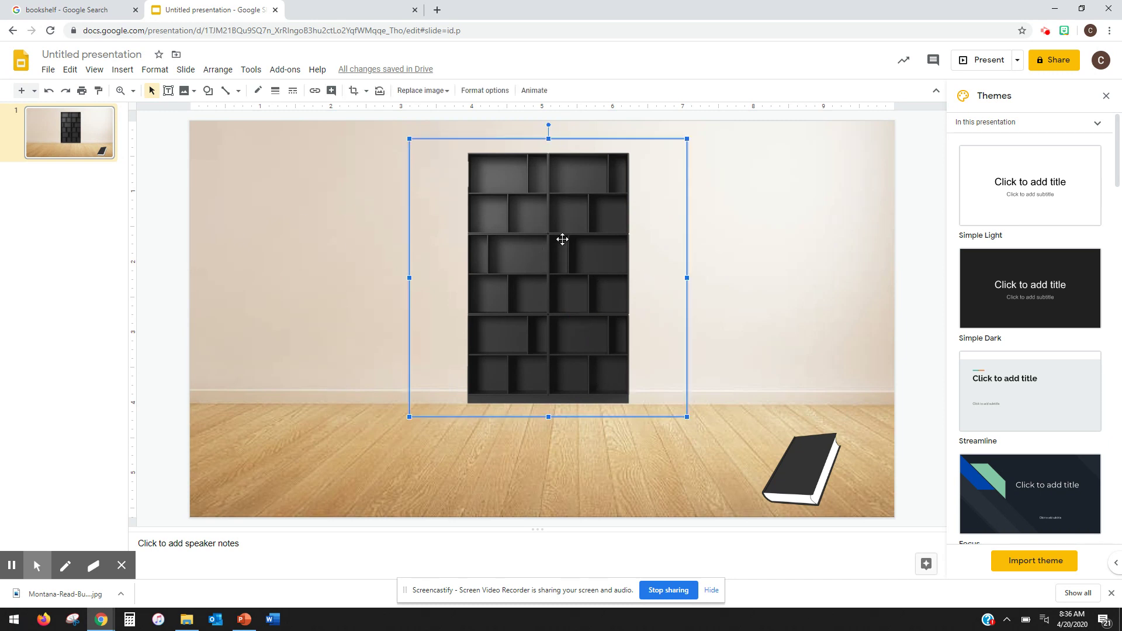
left_click(121, 70)
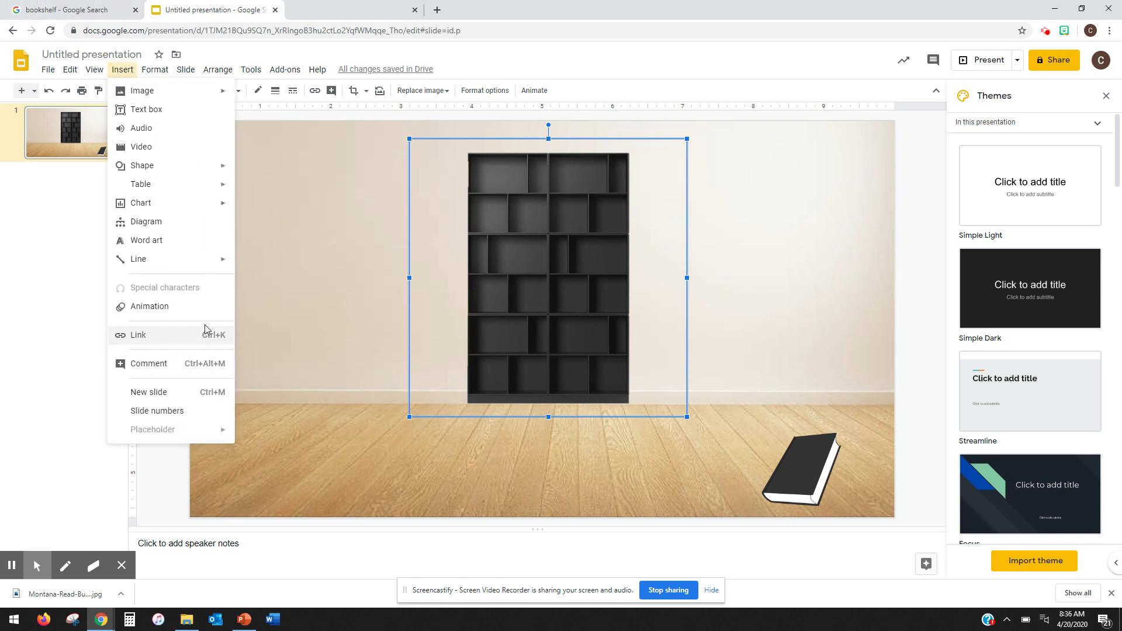
left_click(205, 340)
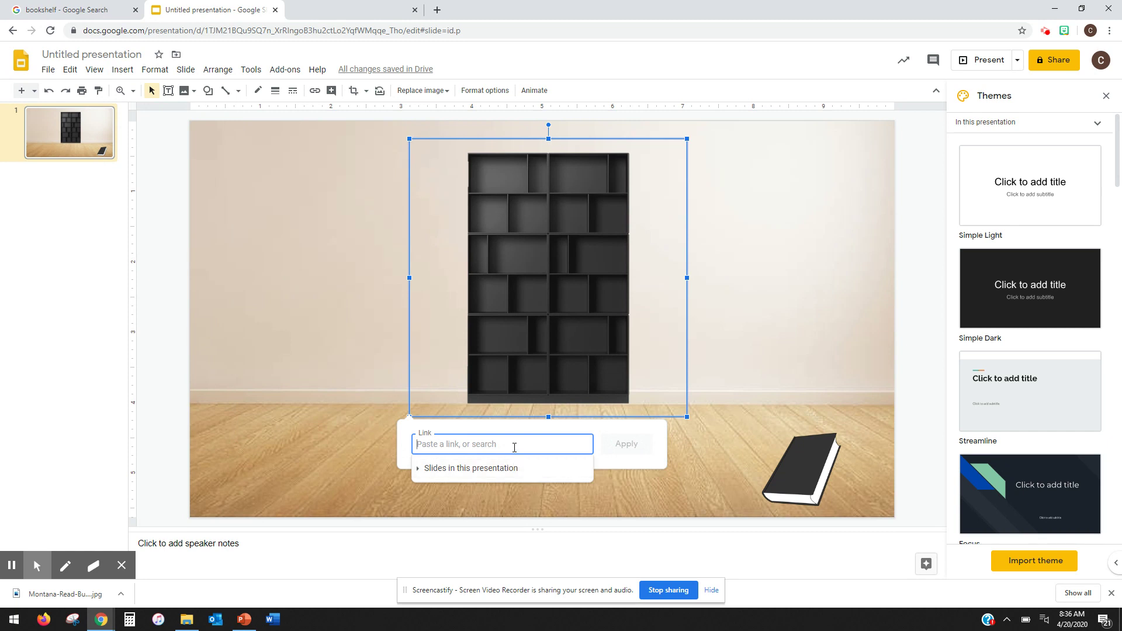
type("www.")
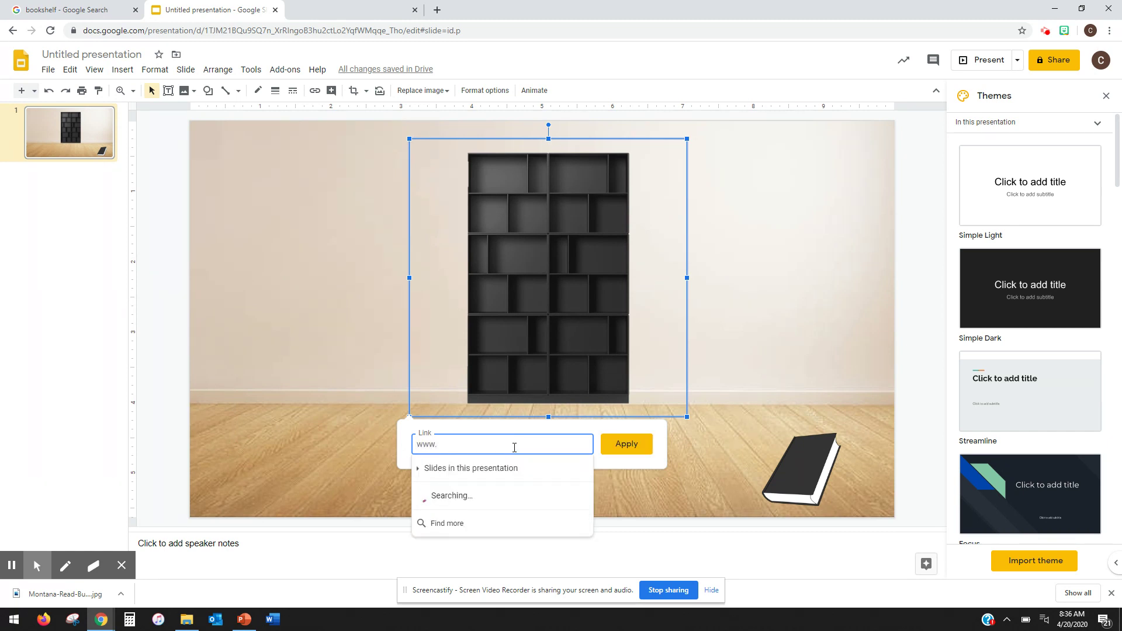
type("google.com")
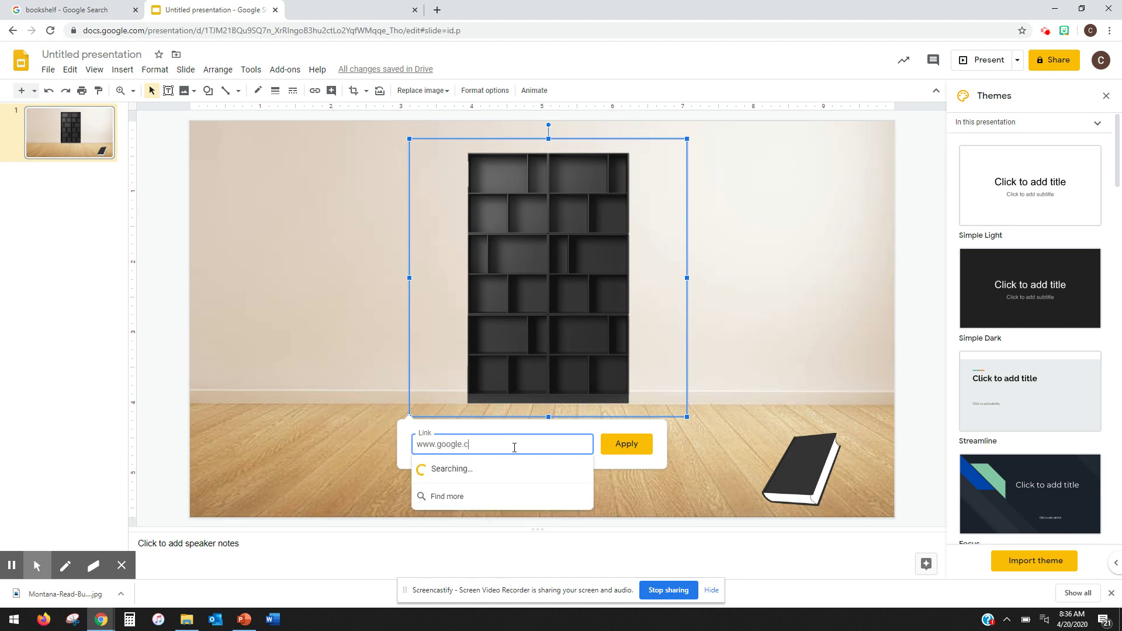
left_click(606, 448)
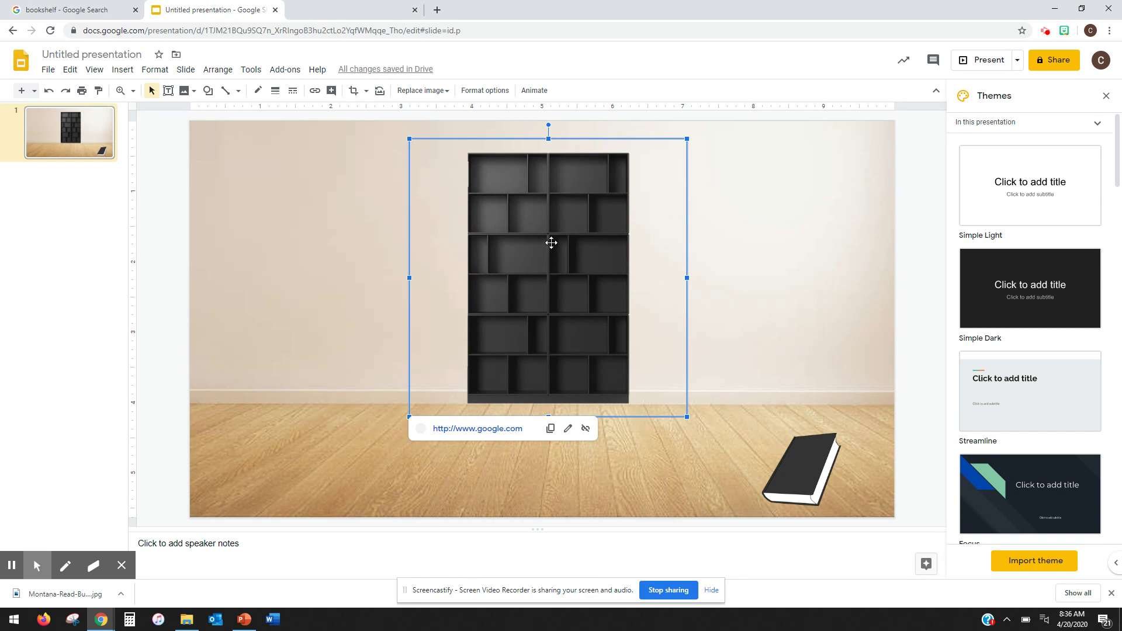
left_click(500, 430)
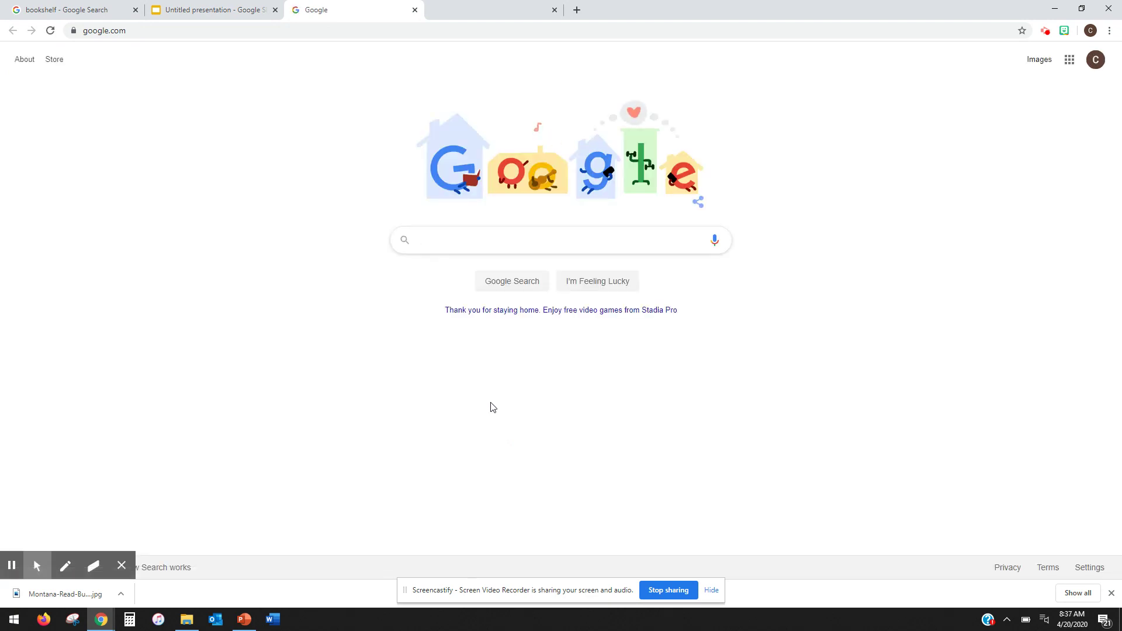
left_click(414, 10)
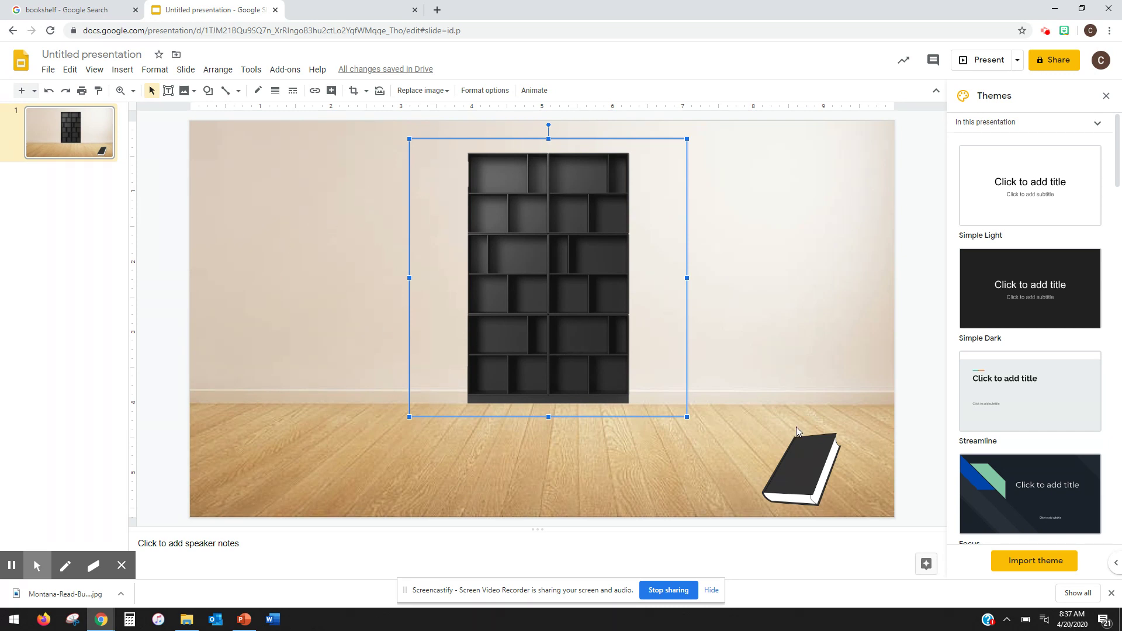
Switch to PowerPoint and open the recent presentation interactive music room.
left_click(798, 483)
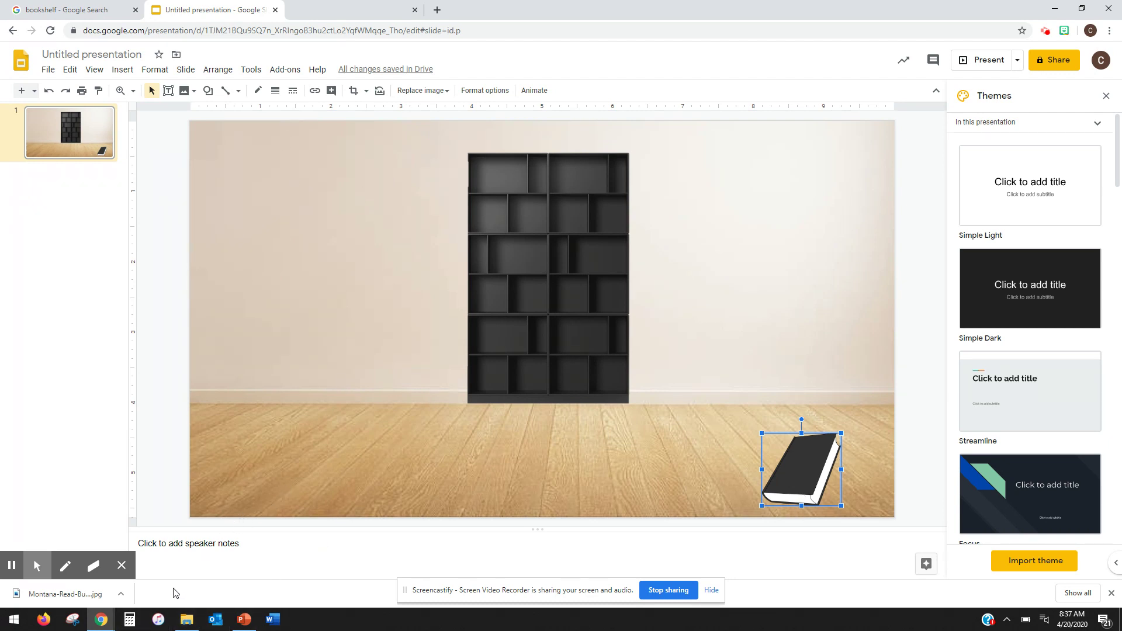
left_click(245, 620)
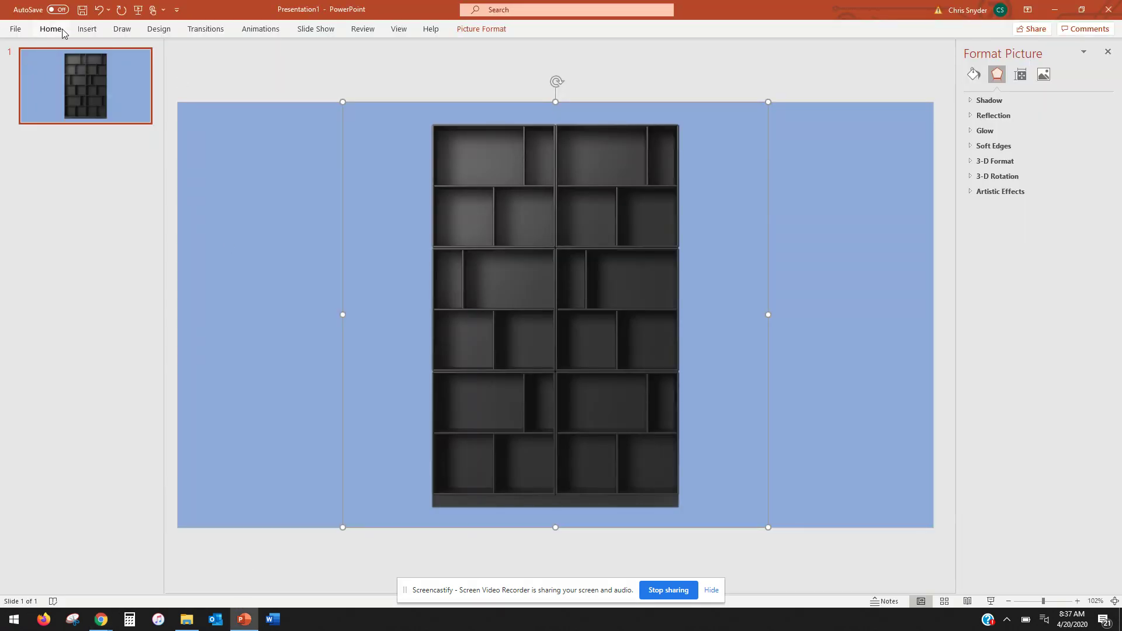
left_click(16, 29)
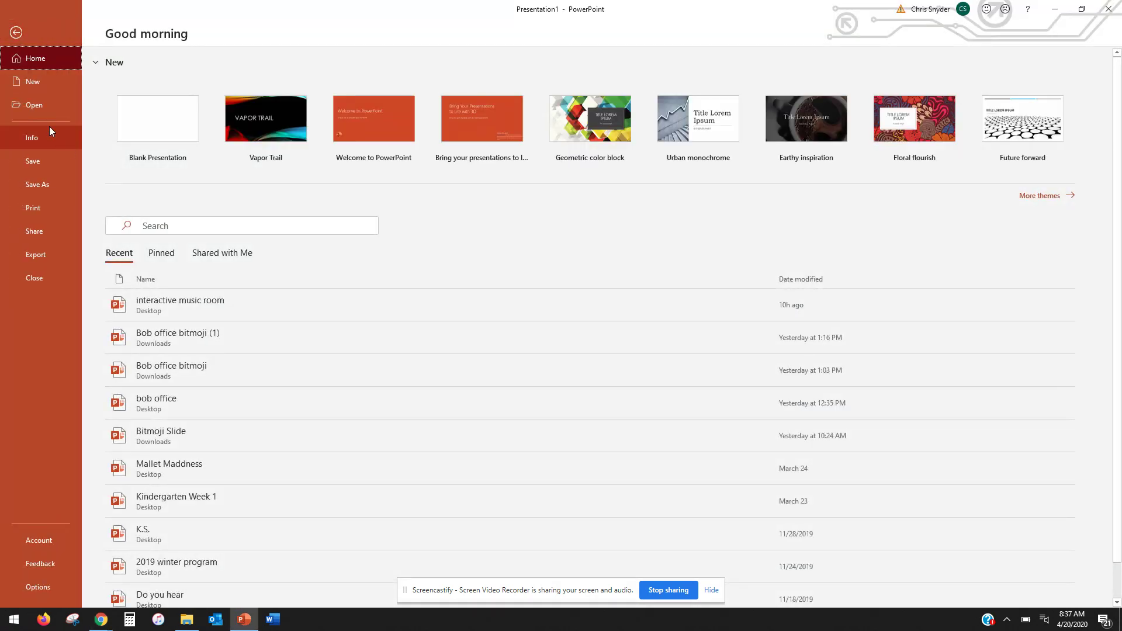
left_click(50, 106)
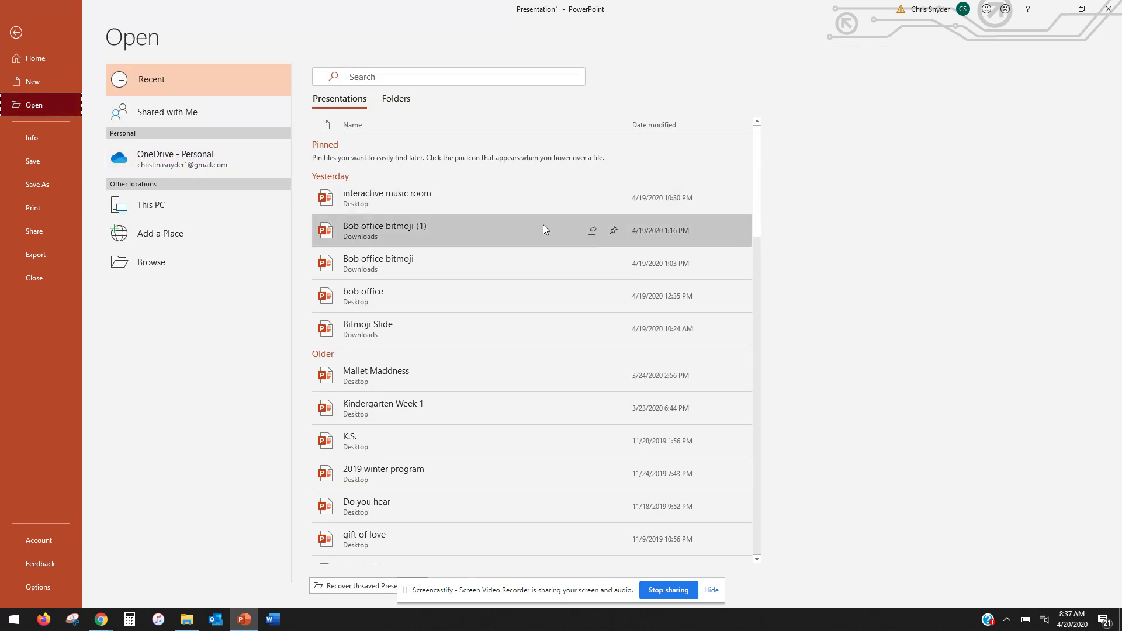
left_click(478, 201)
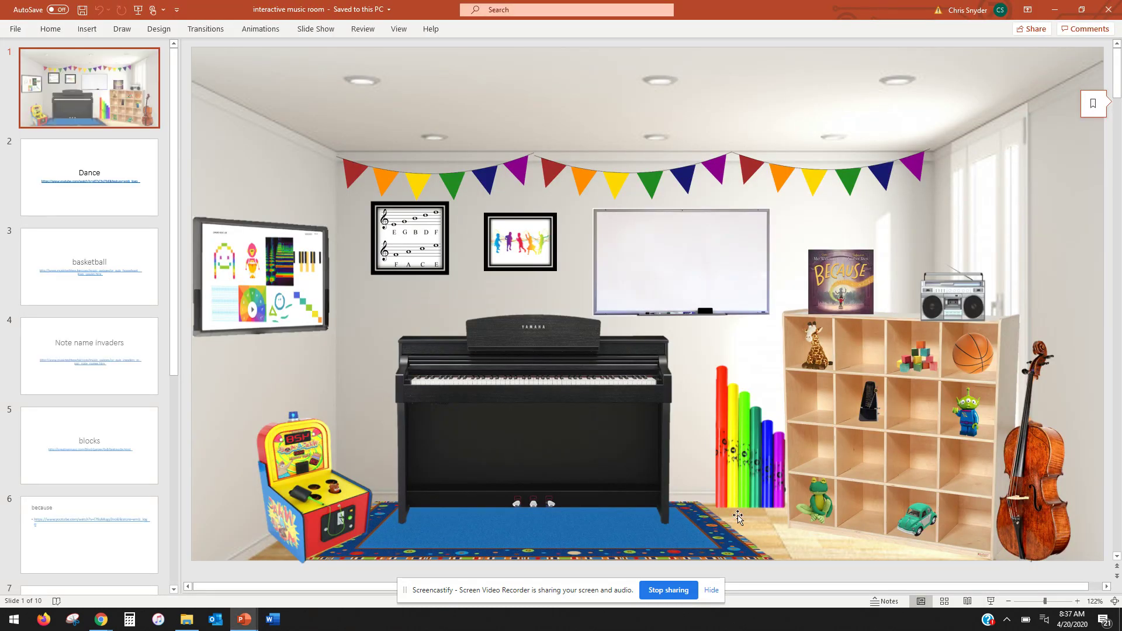
Look through the file formats available for saving a copy of the interactive music room presentation, including JPEG.
left_click(17, 29)
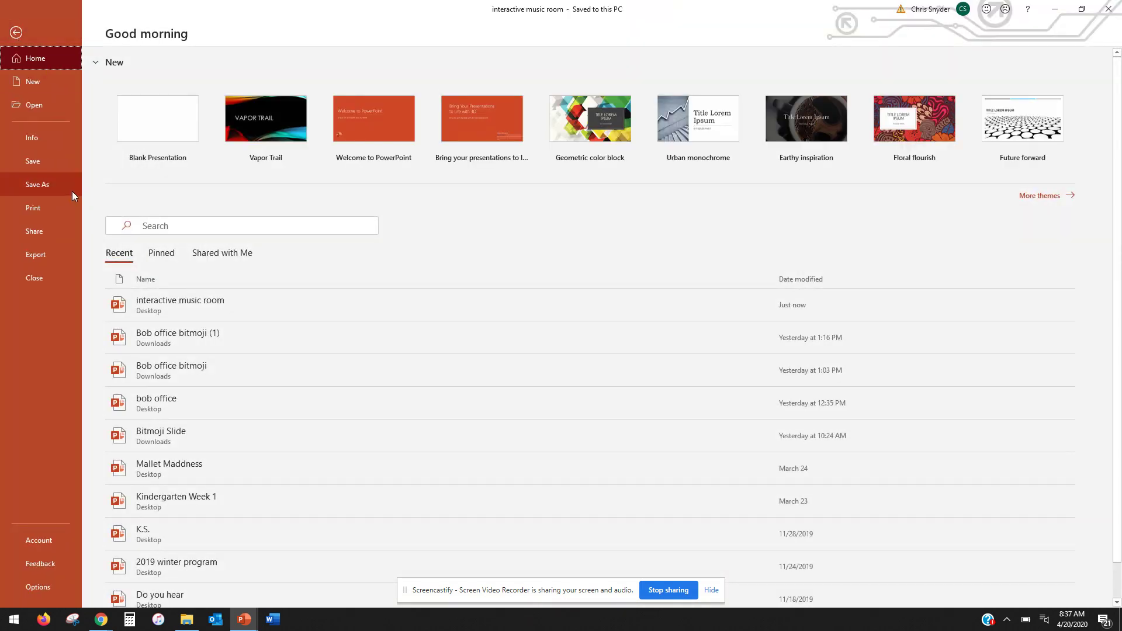
left_click(62, 185)
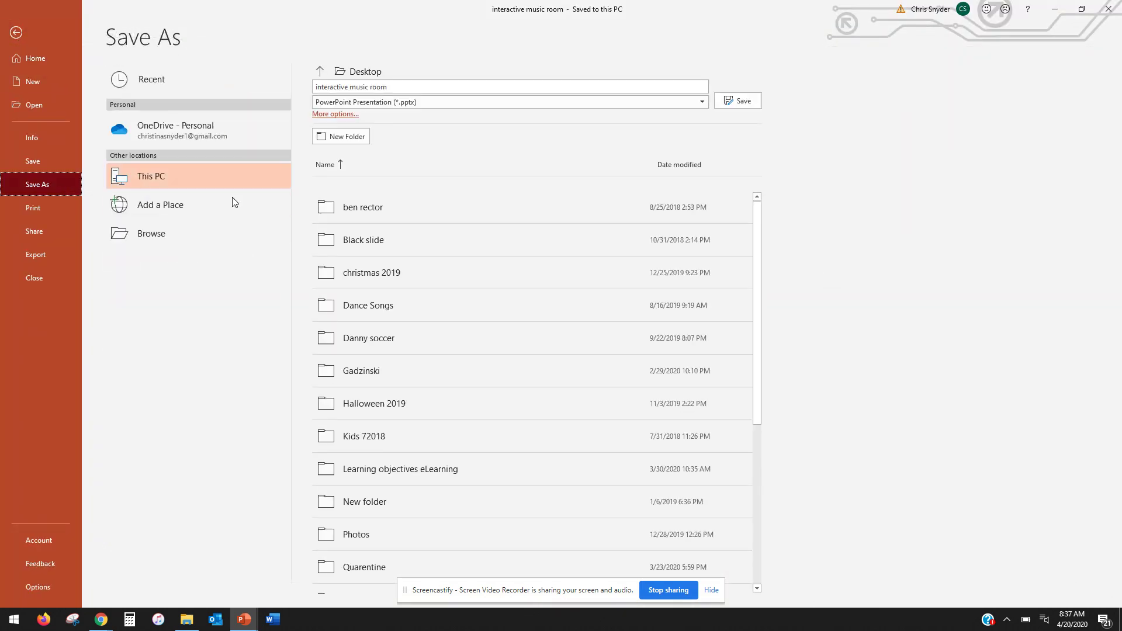
left_click(703, 103)
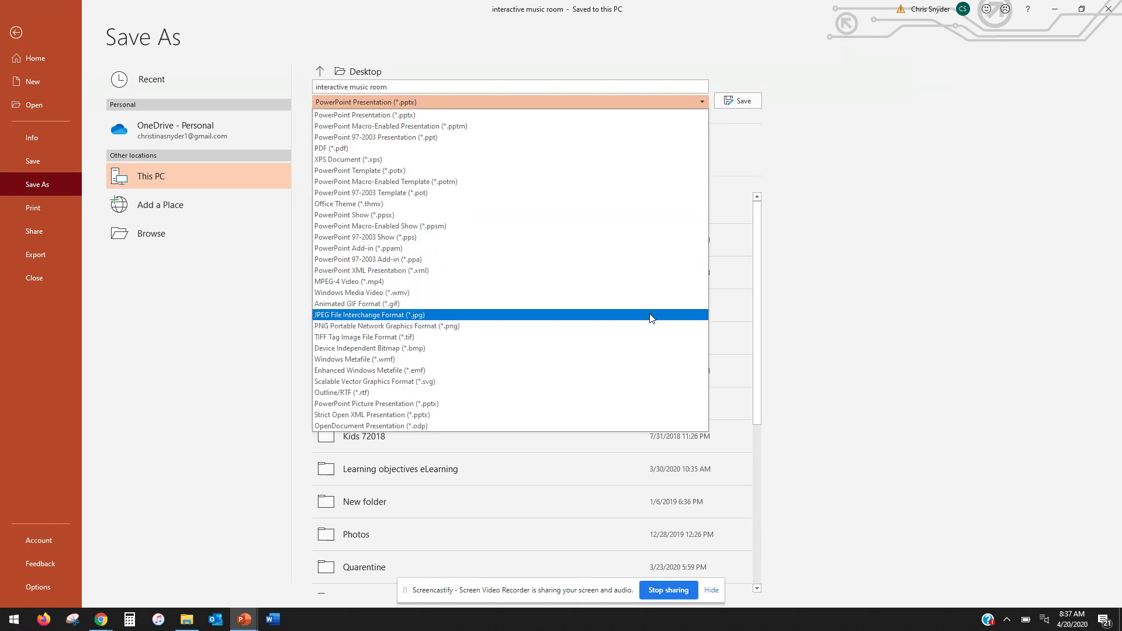
left_click(168, 318)
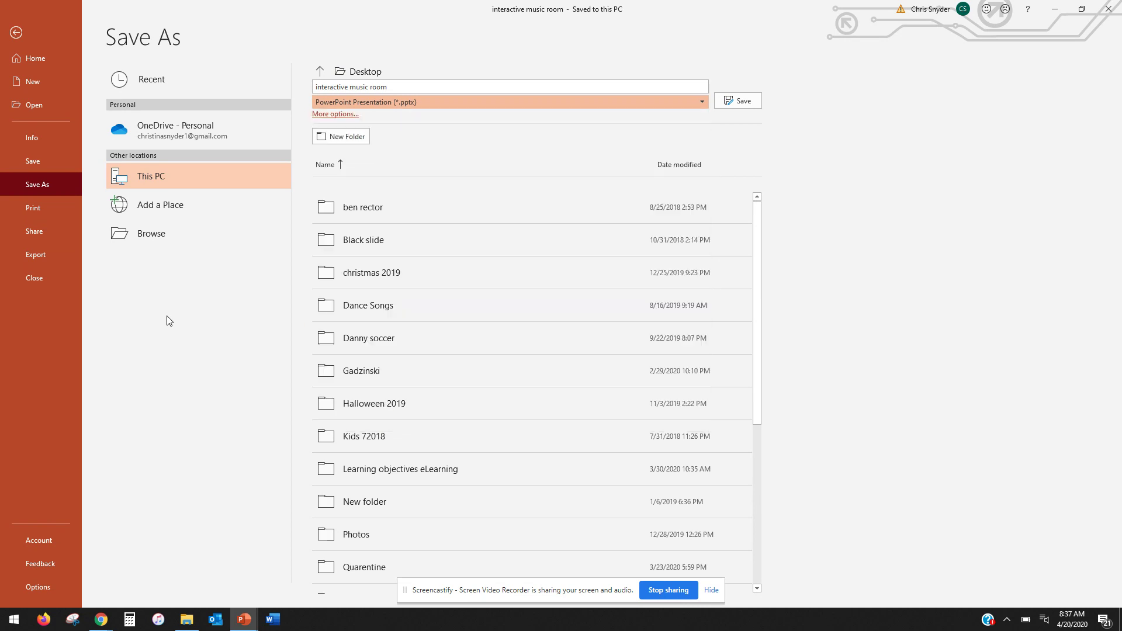
Switch back to Google Slides and draw a small rectangle on the wall, left of the bookshelf.
left_click(109, 626)
left_click(92, 544)
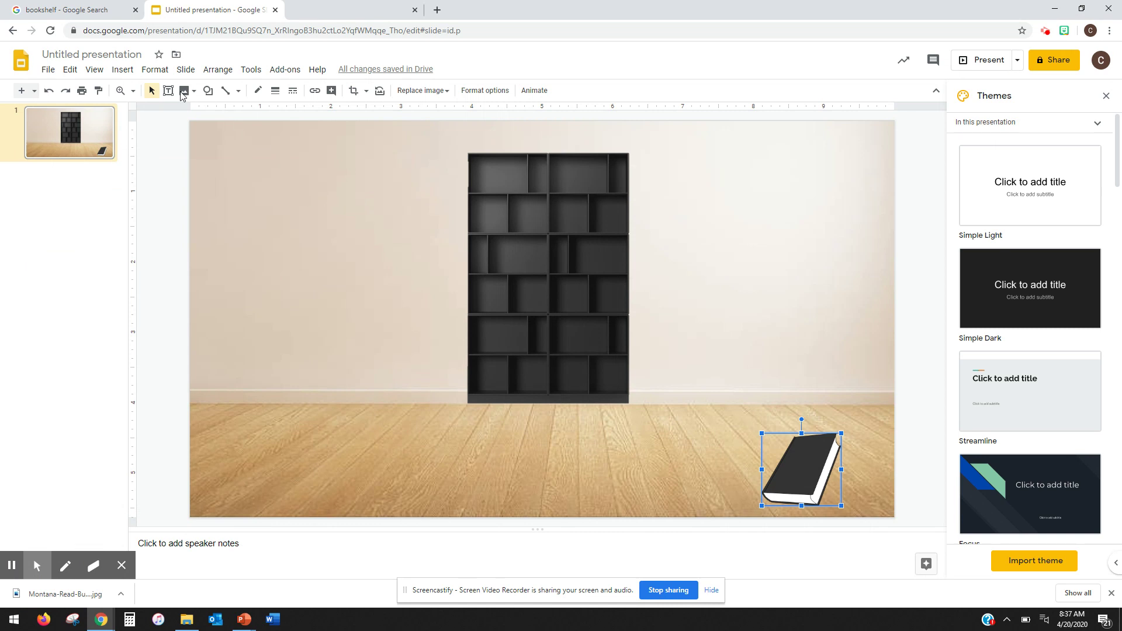
left_click(121, 71)
mouse_move(150, 165)
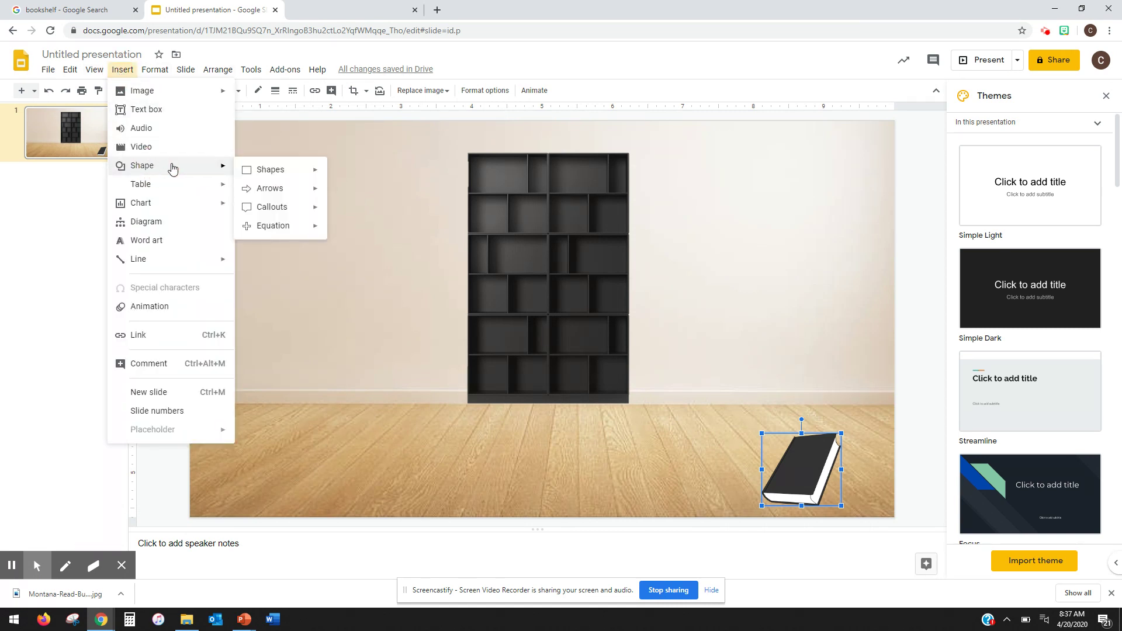
mouse_move(242, 170)
left_click(337, 173)
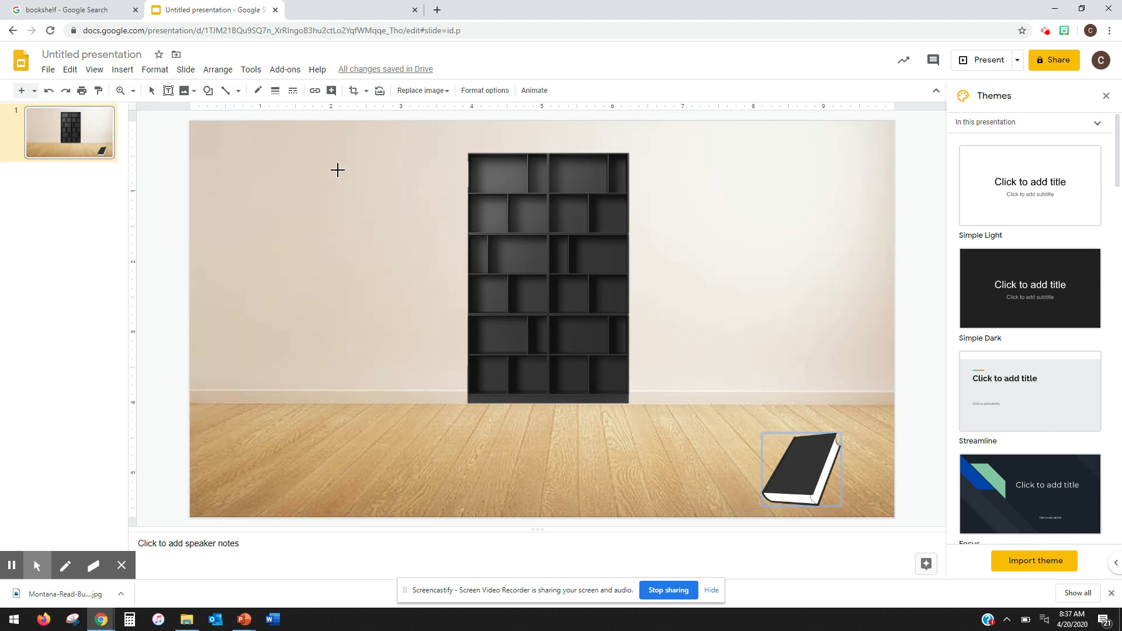
mouse_move(288, 238)
left_mouse_down()
mouse_move(293, 268)
mouse_move(367, 296)
left_mouse_up()
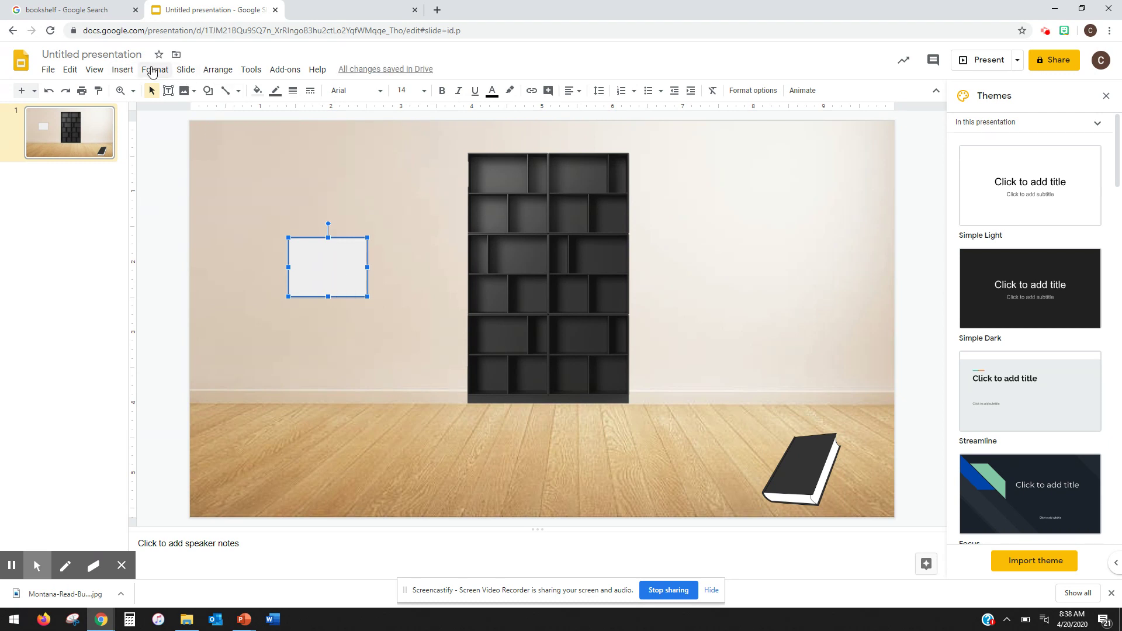
Make the rectangle's fill and border transparent.
left_click(258, 93)
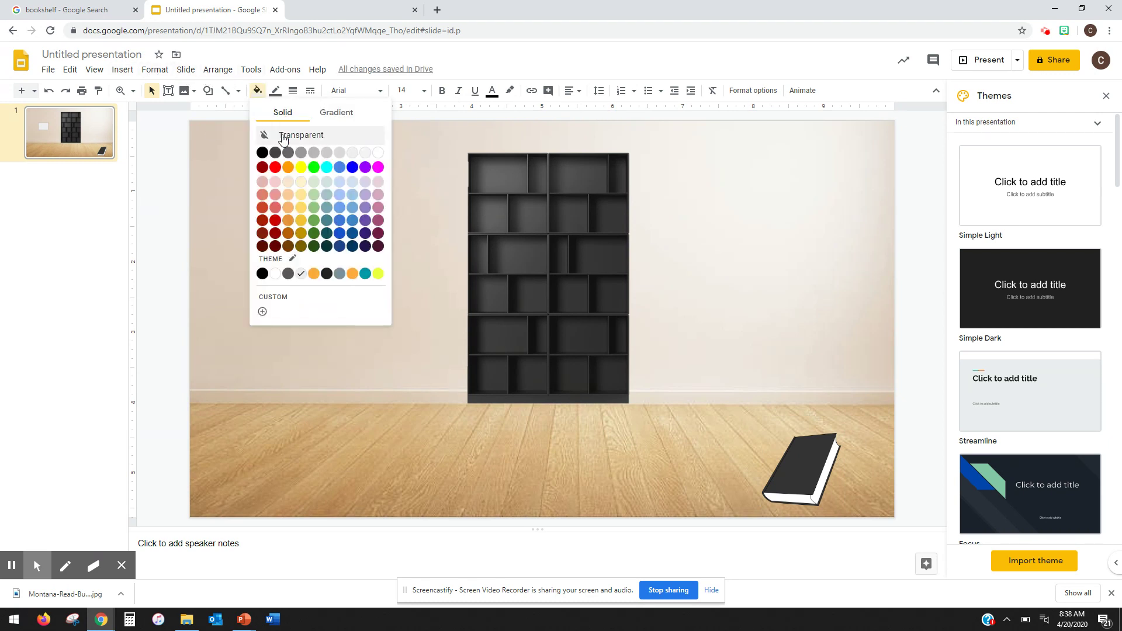
left_click(284, 134)
left_click(276, 92)
left_click(282, 113)
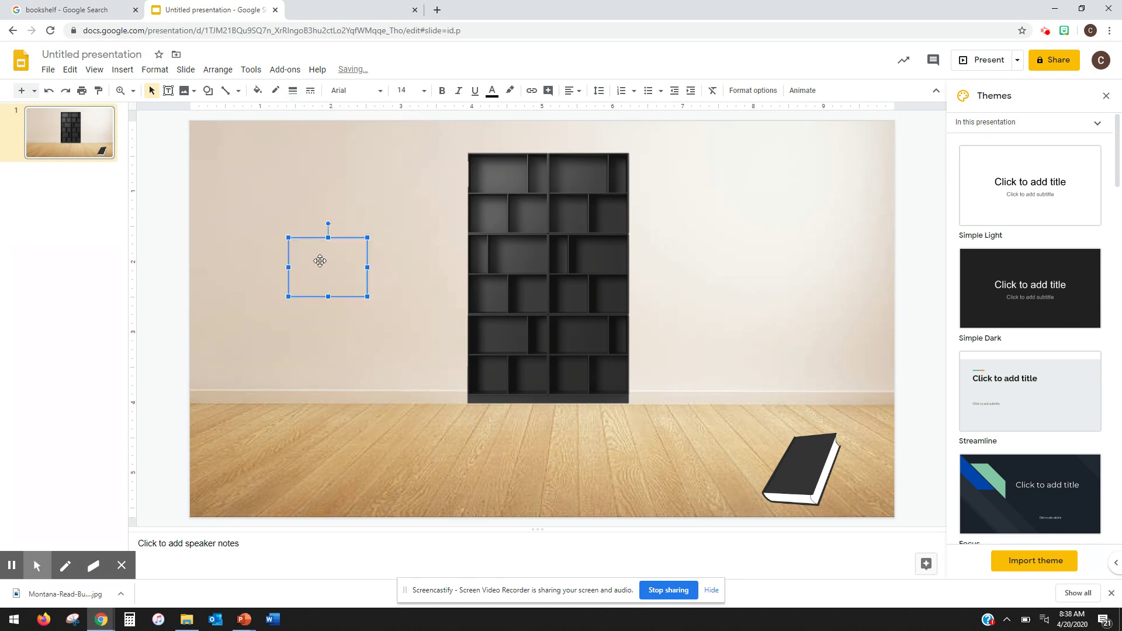
Open the link entry for the transparent rectangle and dismiss it without a link.
left_click(122, 69)
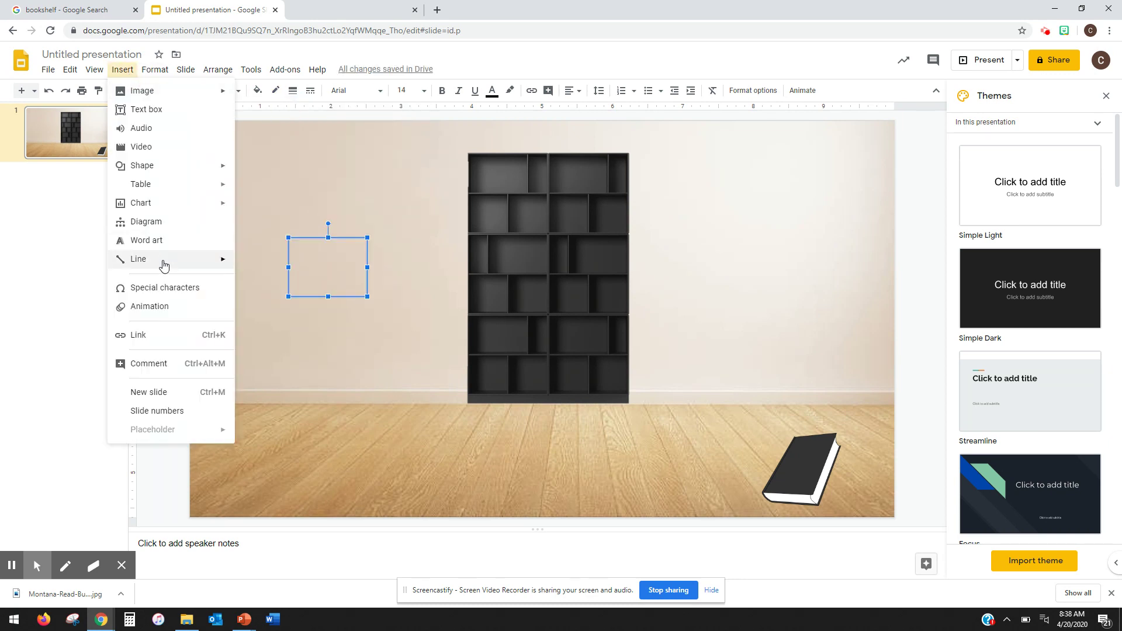
left_click(174, 338)
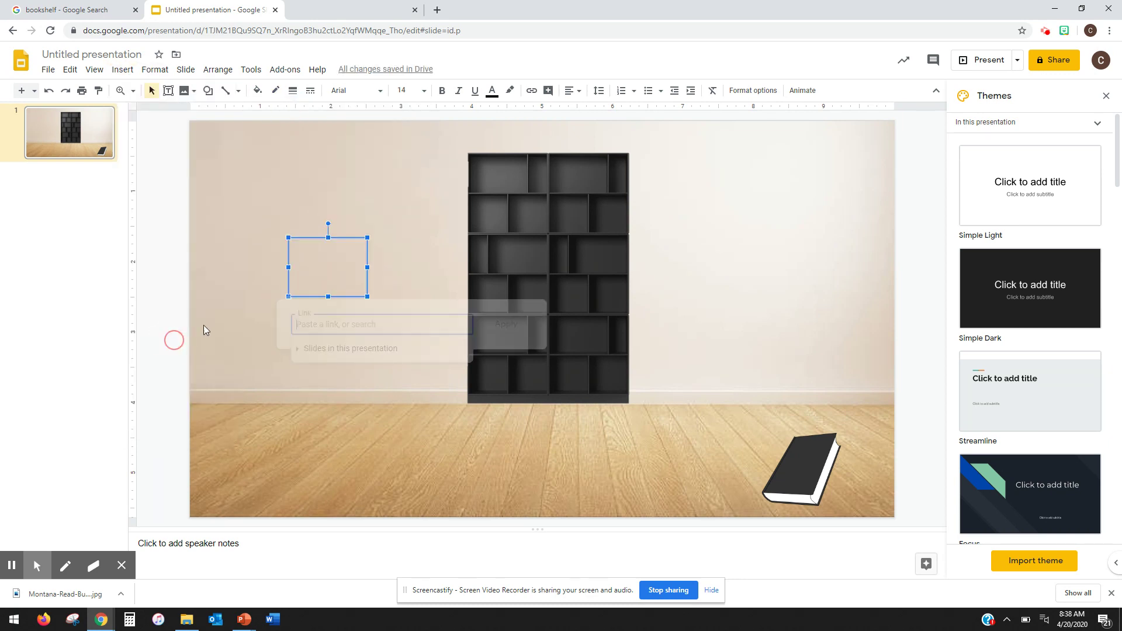
left_click(312, 266)
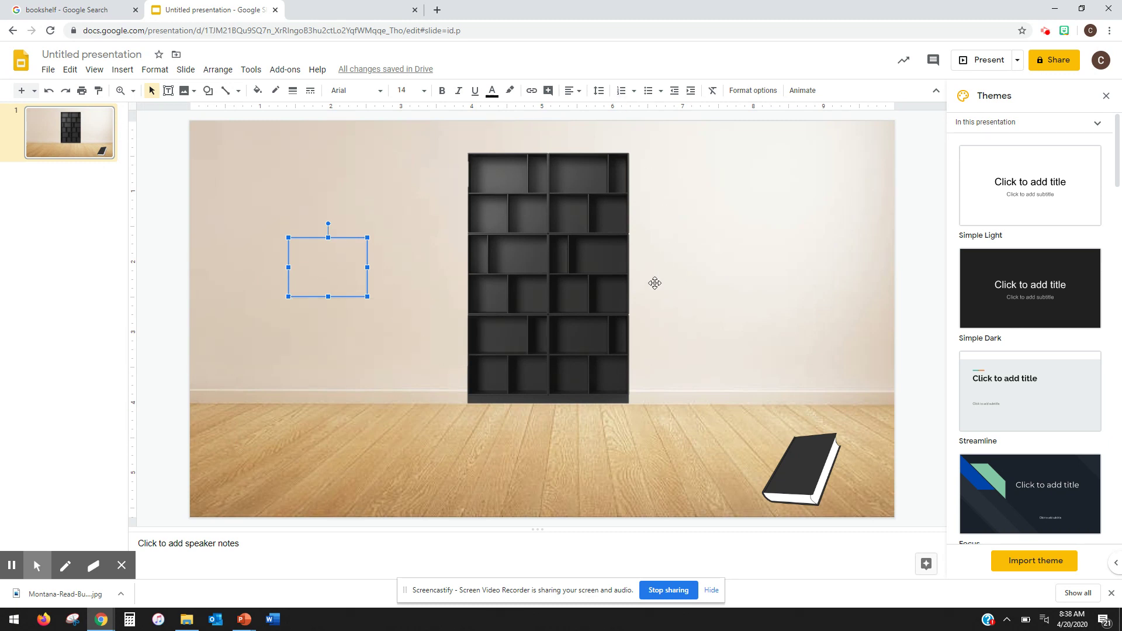
Switch to PowerPoint to view the first slide of interactive music room, and return to the Google Slides classroom.
mouse_move(249, 616)
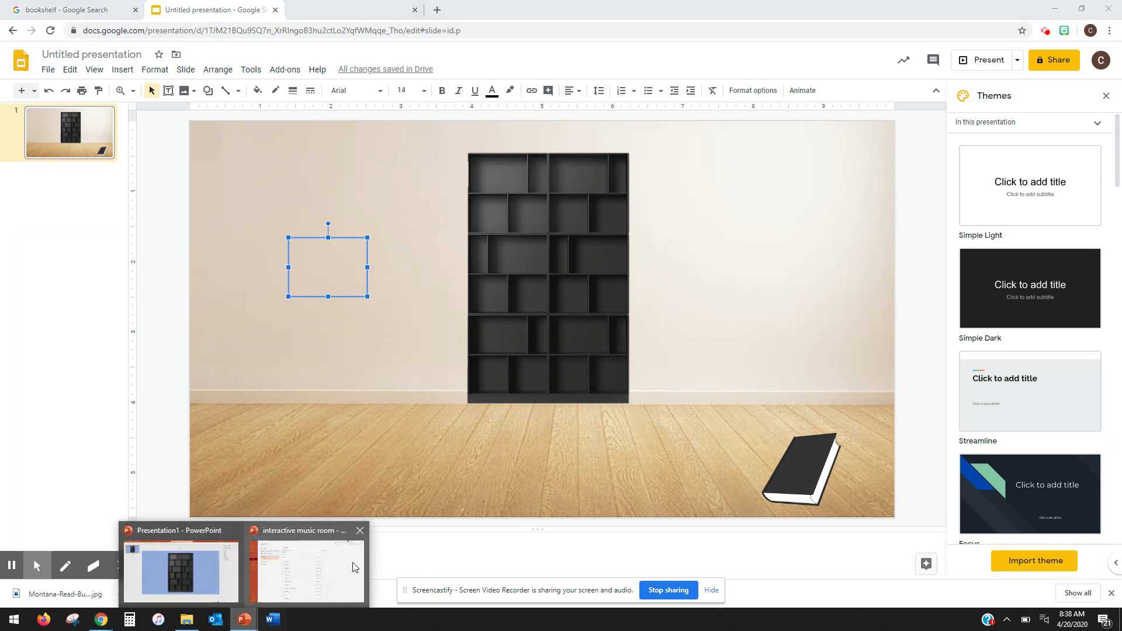
left_click(295, 532)
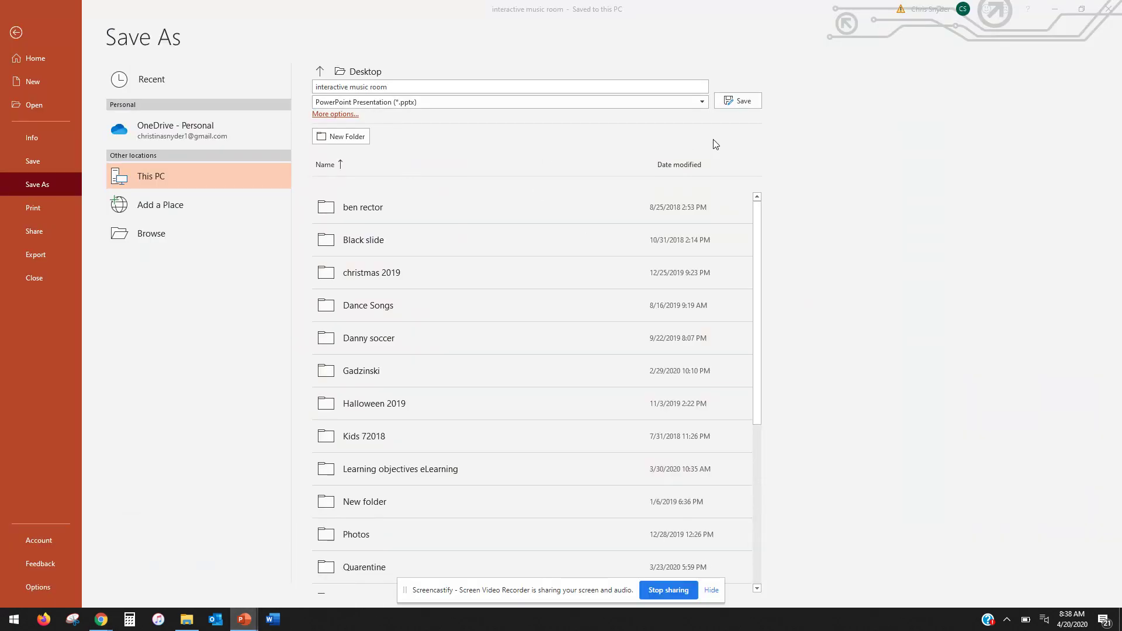
left_click(15, 32)
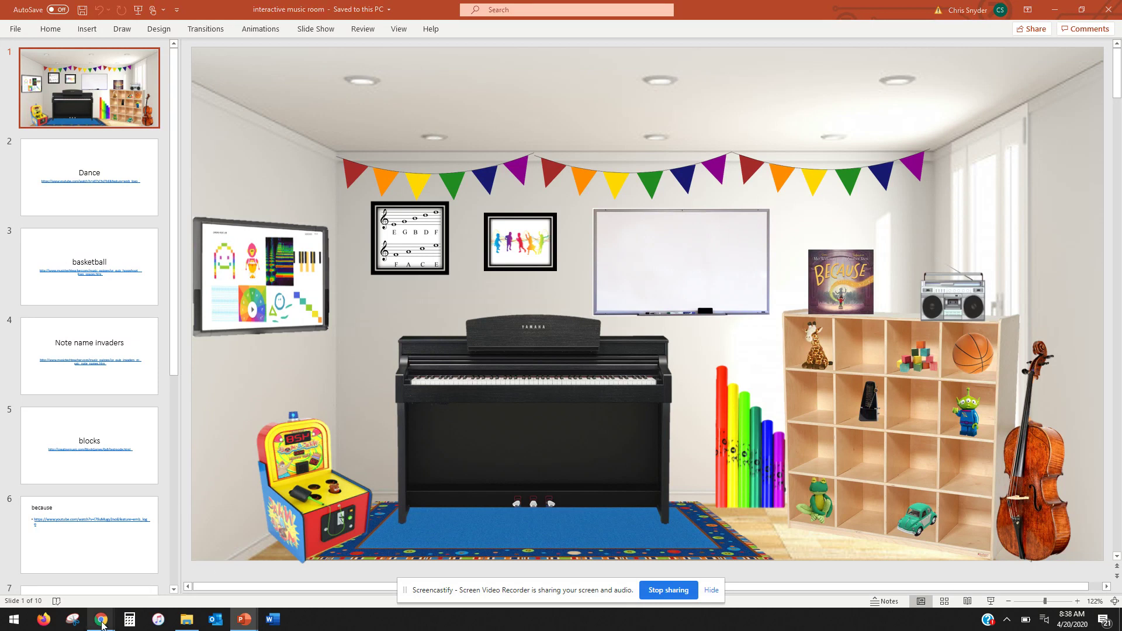
mouse_move(101, 620)
left_click(85, 547)
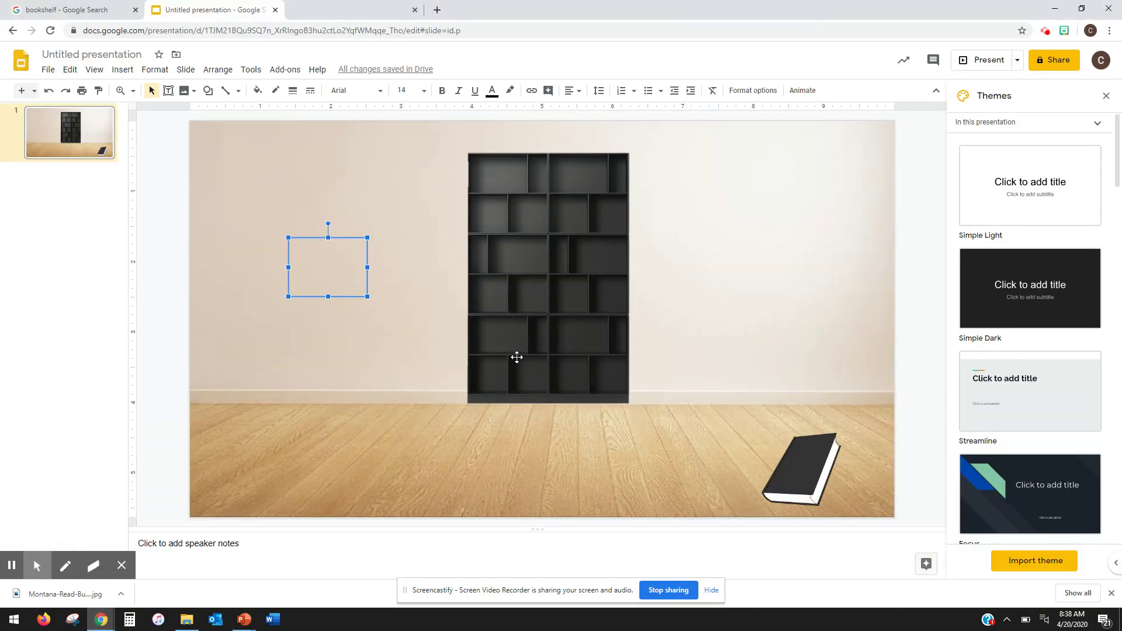